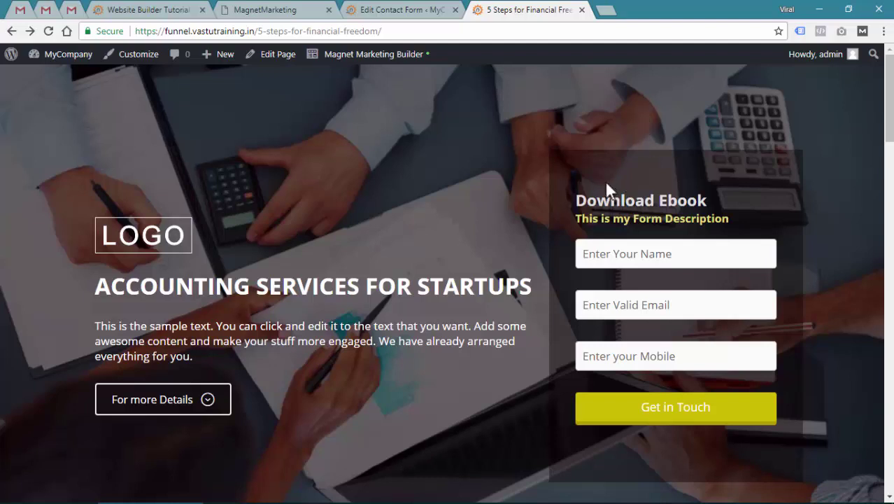
Try the name, email and mobile fields on the landing page form
click(622, 254)
click(608, 304)
click(602, 249)
click(634, 302)
click(639, 349)
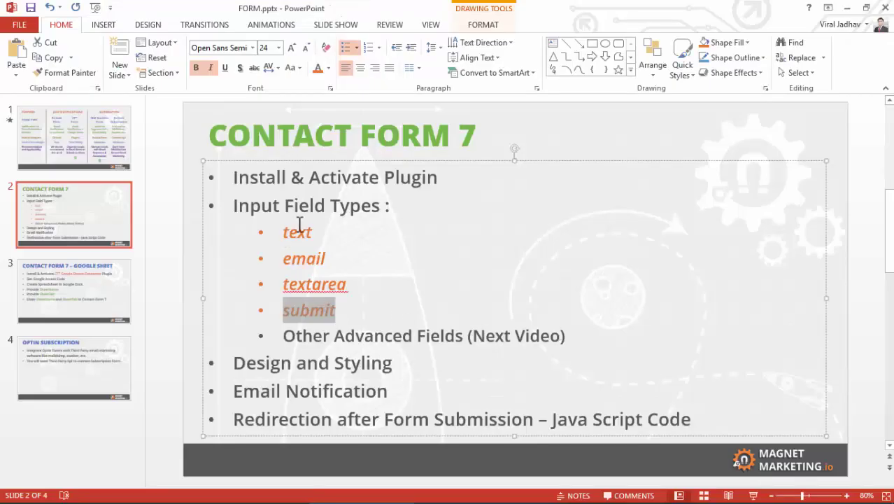
Highlight the text, textarea and submit field types listed on the slide
double_click(298, 233)
click(350, 207)
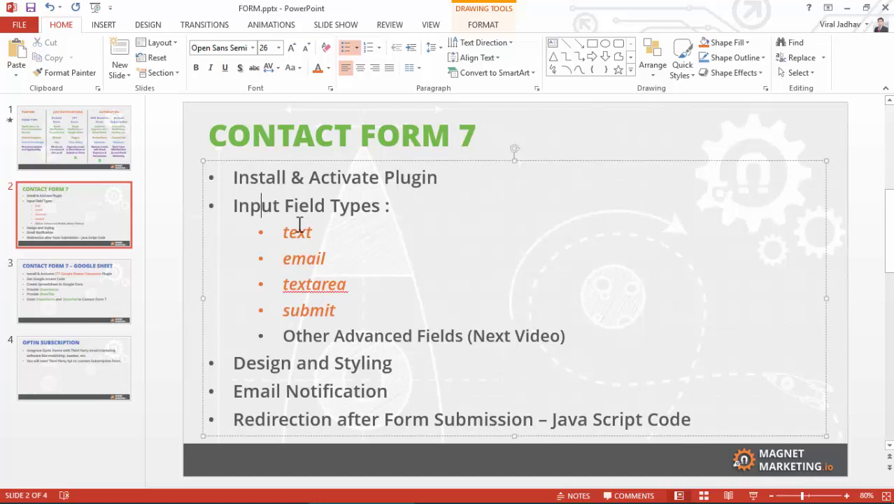
drag(289, 284, 320, 284)
click(348, 286)
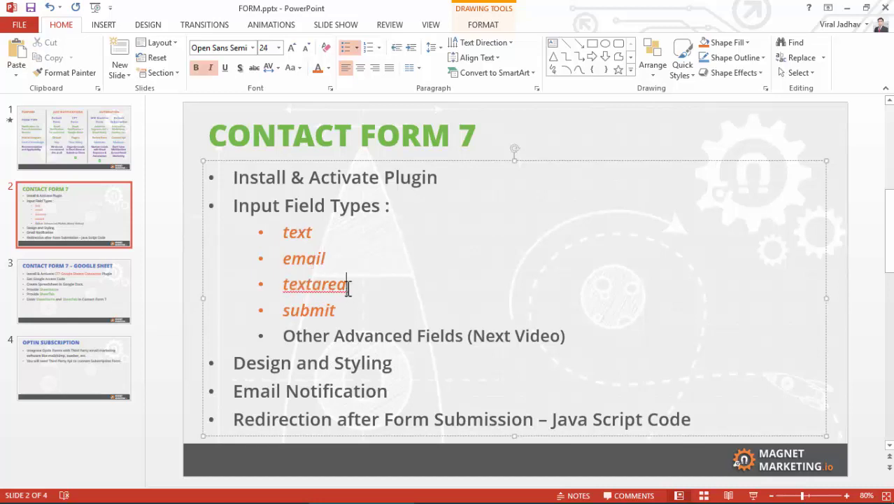
double_click(319, 310)
click(318, 310)
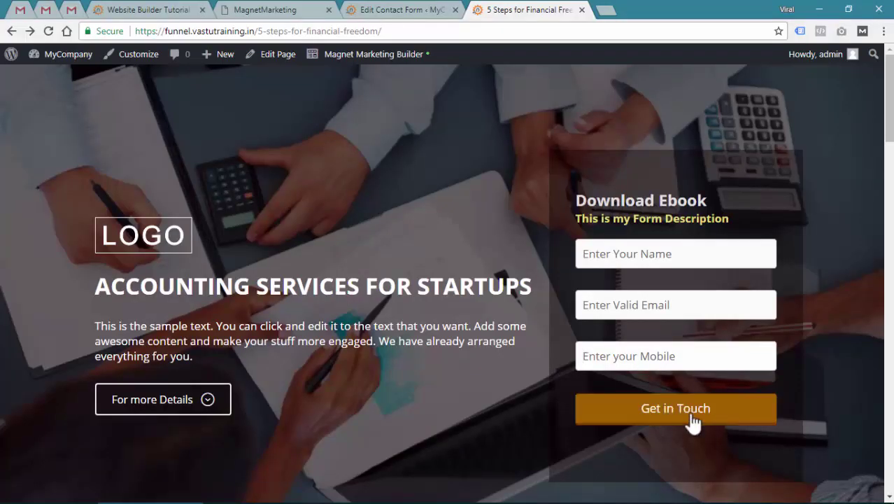
Try submitting the landing page form, then return to the field type slide
click(693, 420)
key(alt+Tab)
click(299, 241)
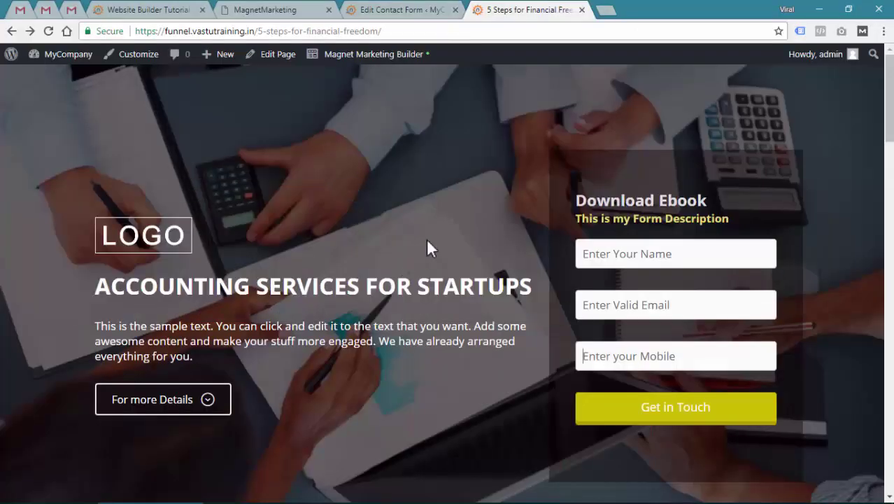
In the Finance Landing Page Form editor, insert a blank line below the mobile field line
key(alt+Tab)
click(414, 8)
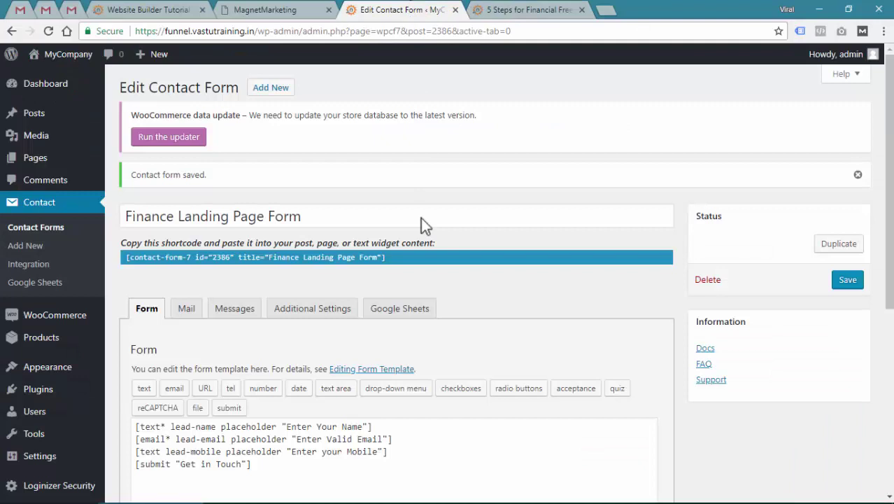
scroll(305, 370, down, 2)
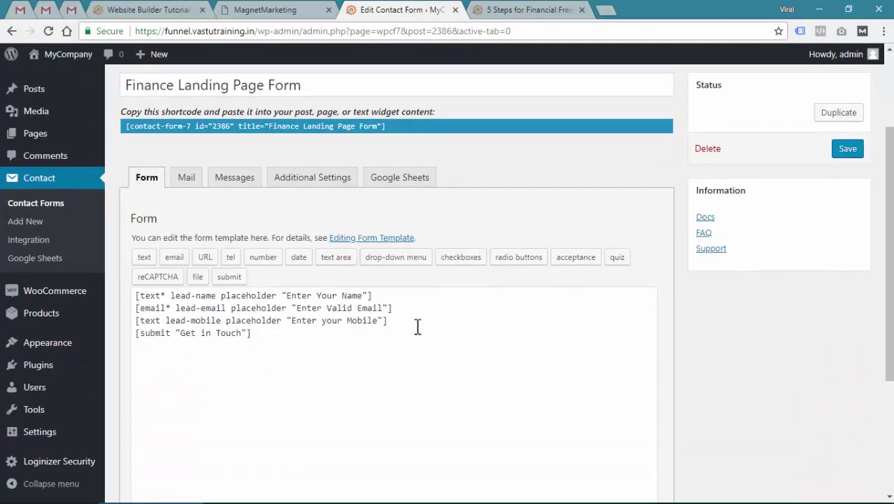
click(411, 320)
key(Return)
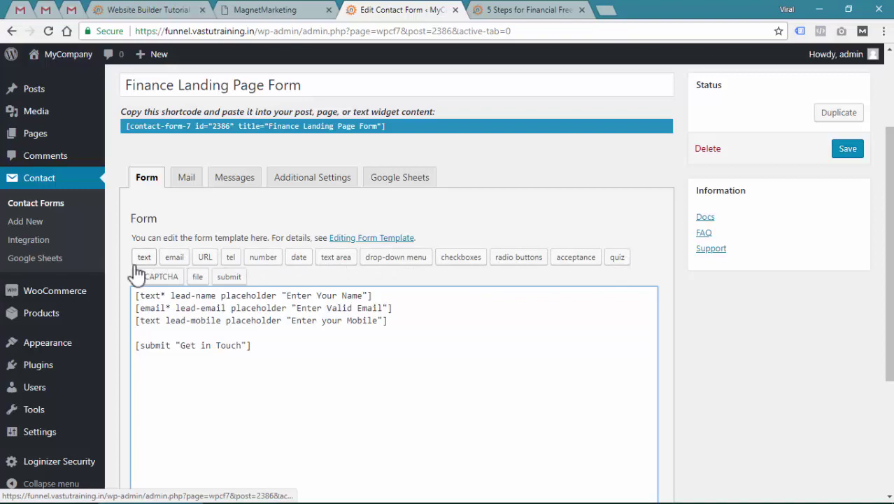
Point out the text field type on the slide again, then return to the editor
key(alt+Tab)
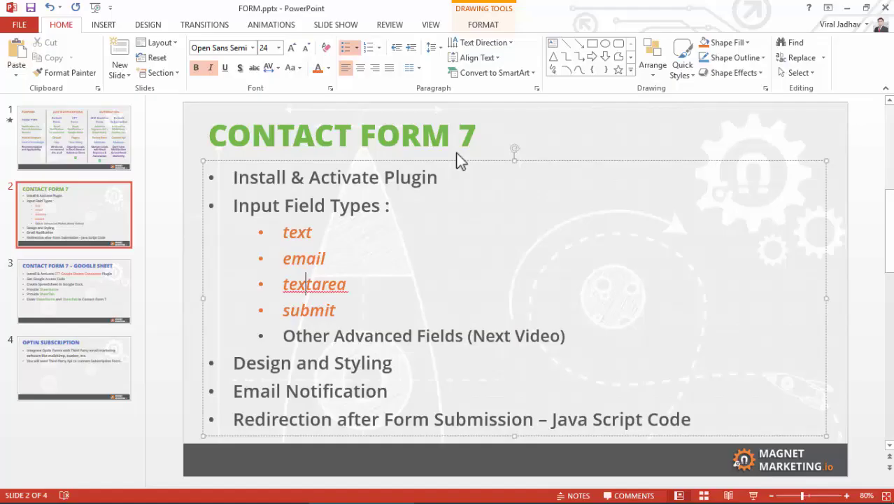
double_click(305, 231)
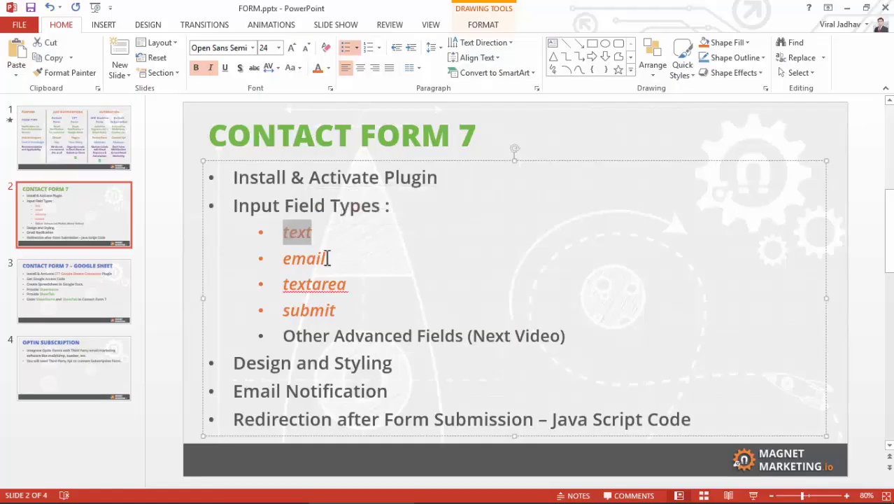
key(alt+Tab)
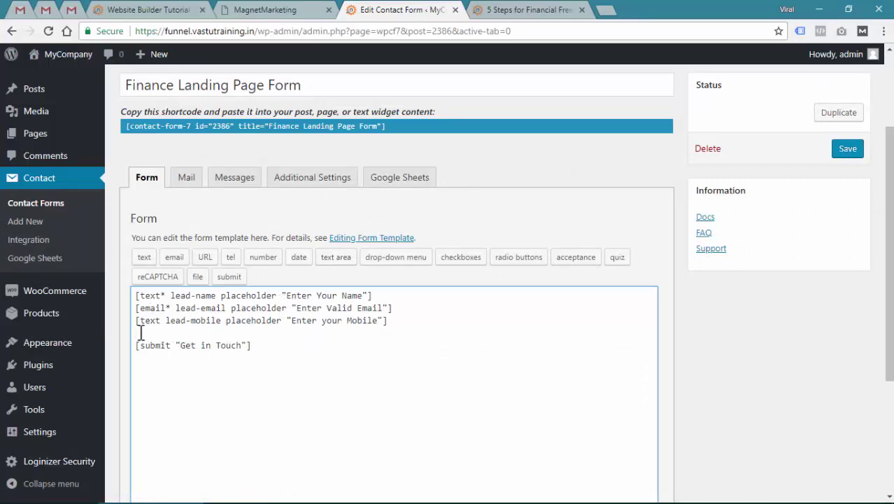
Start a required text field tag named lead-website, with the default value used as placeholder
click(144, 260)
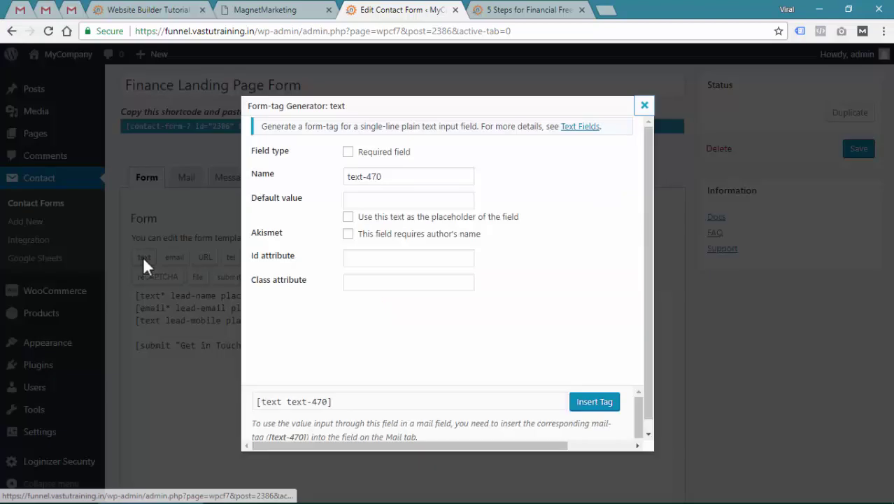
click(348, 152)
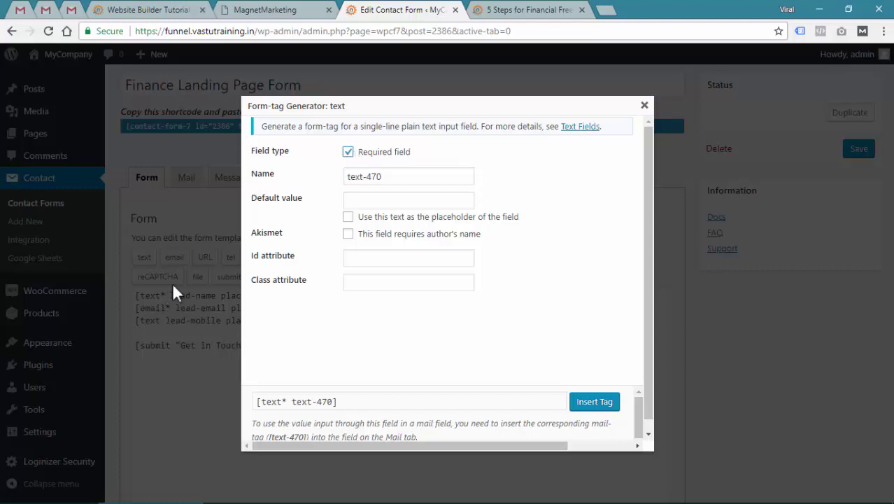
click(267, 400)
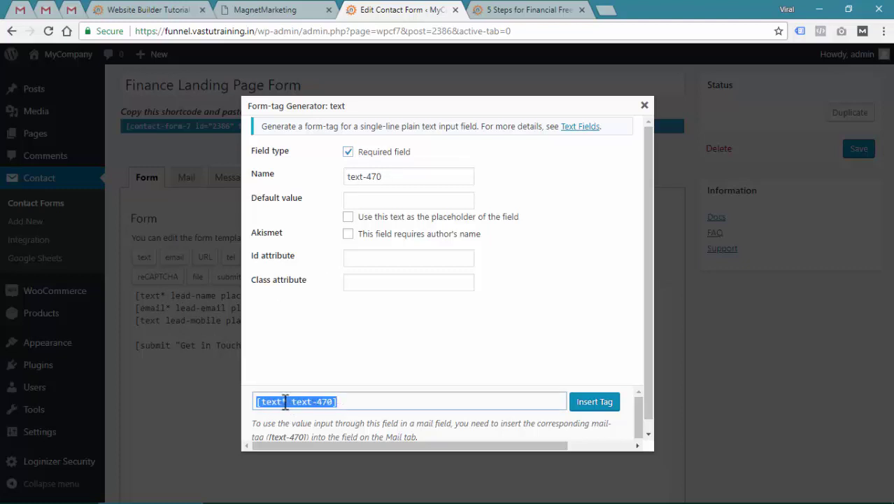
drag(392, 176, 340, 176)
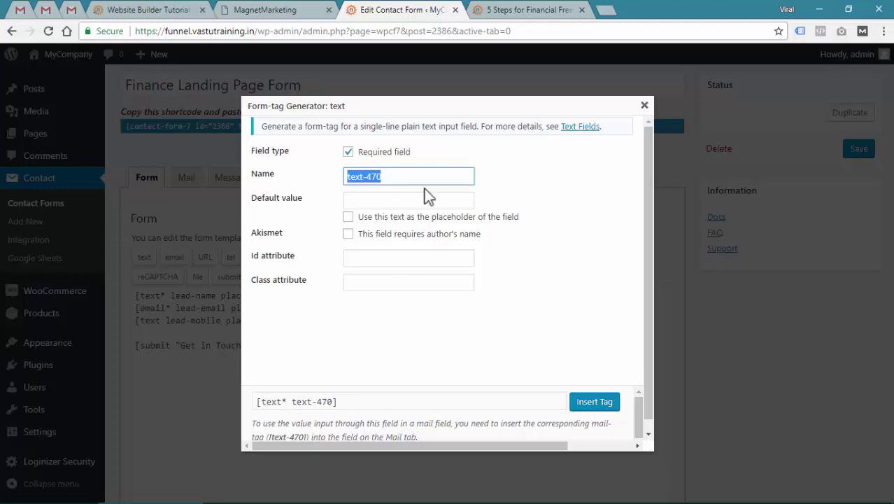
text(lead-website)
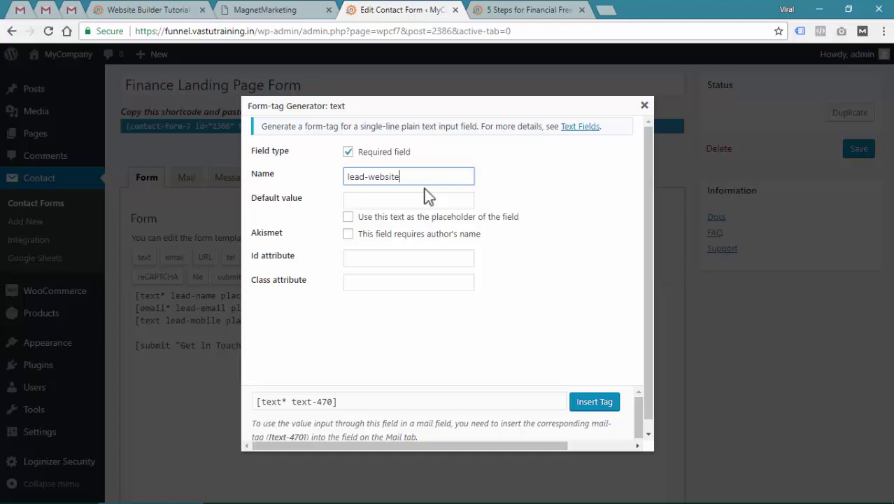
key(ctrl+a)
key(ctrl+c)
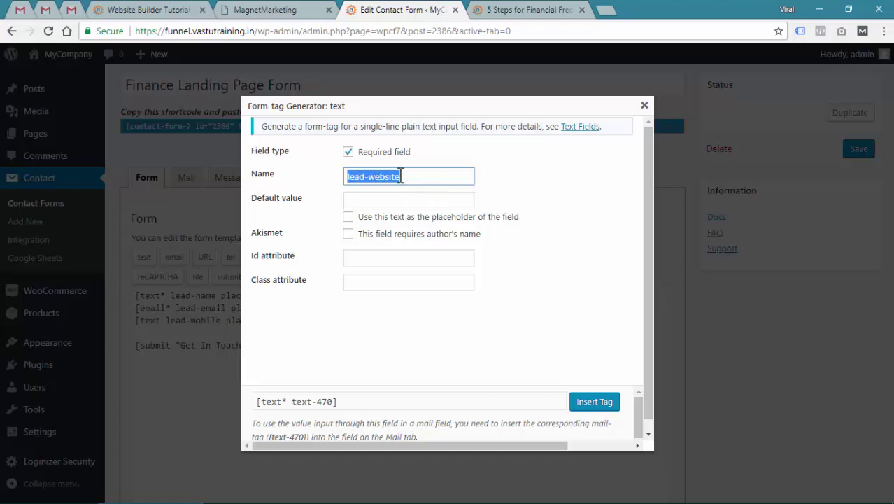
click(405, 201)
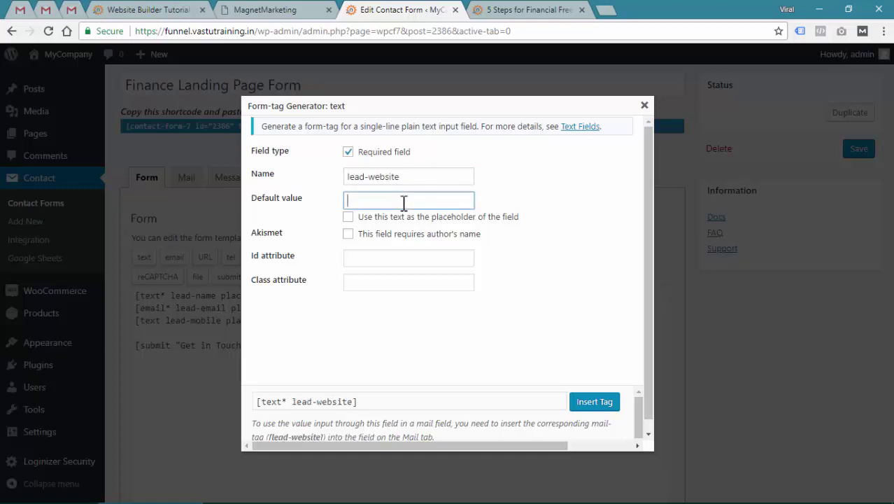
key(ctrl+v)
click(369, 222)
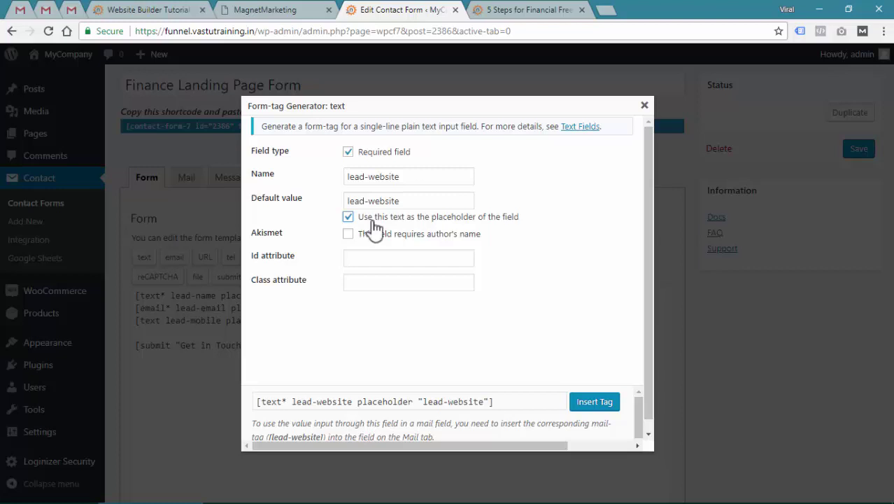
Highlight the field name and placeholder text within the generated tag
click(377, 260)
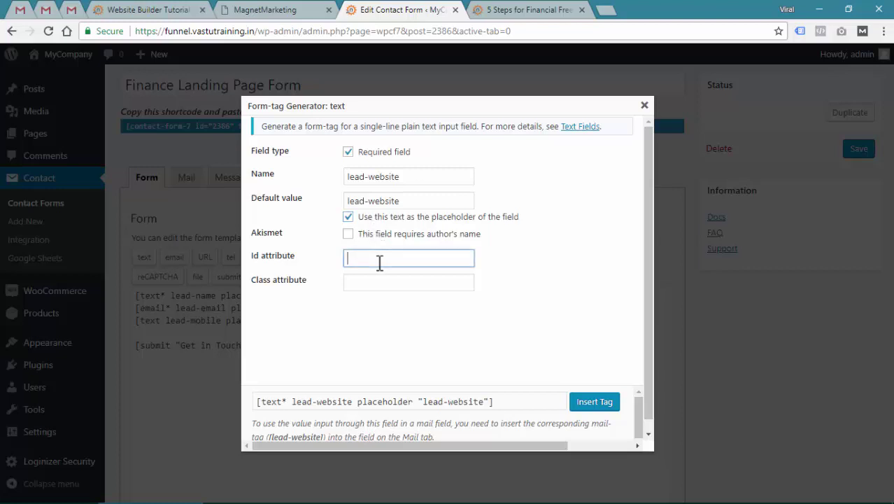
click(266, 404)
click(280, 402)
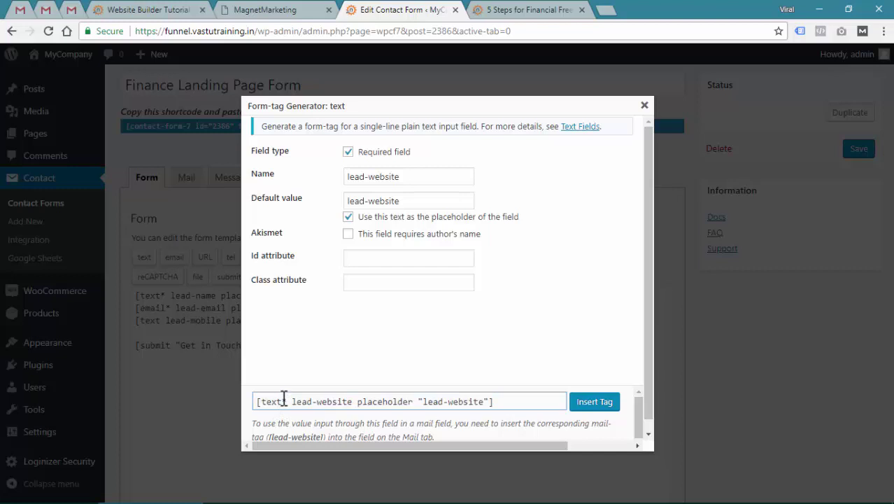
drag(296, 401, 352, 401)
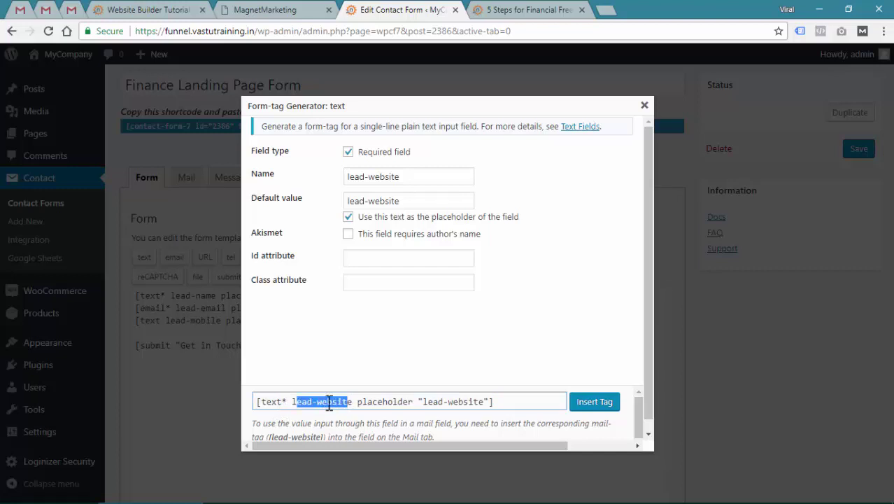
click(325, 402)
drag(294, 402, 351, 401)
drag(424, 402, 483, 402)
double_click(478, 401)
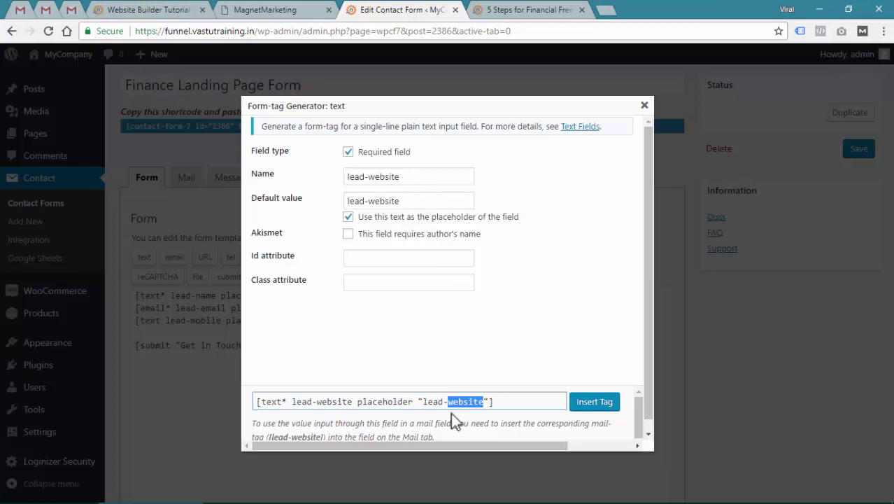
Change the default value to 'Enter Your Website'
drag(421, 203, 260, 214)
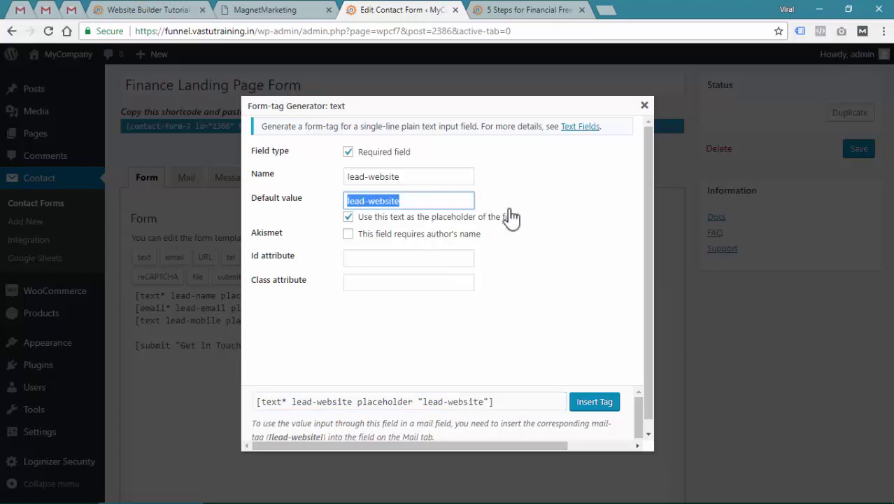
text(Enter Your)
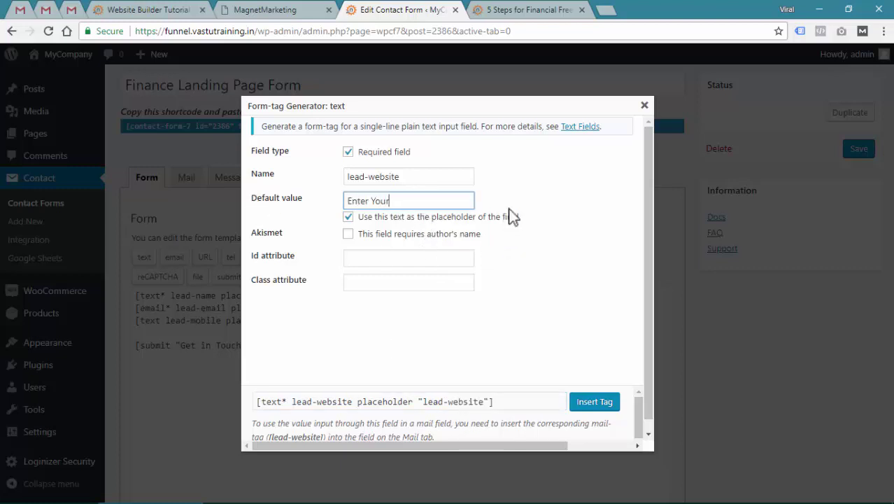
text( Website)
key(Tab)
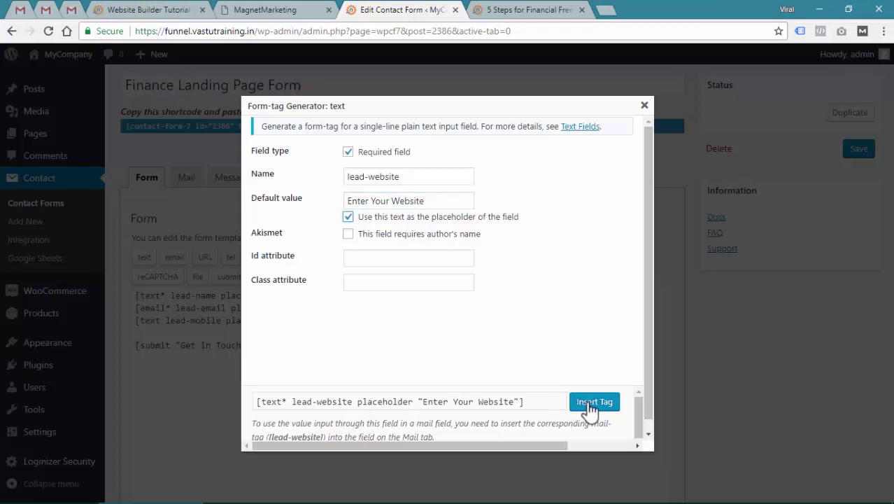
click(500, 403)
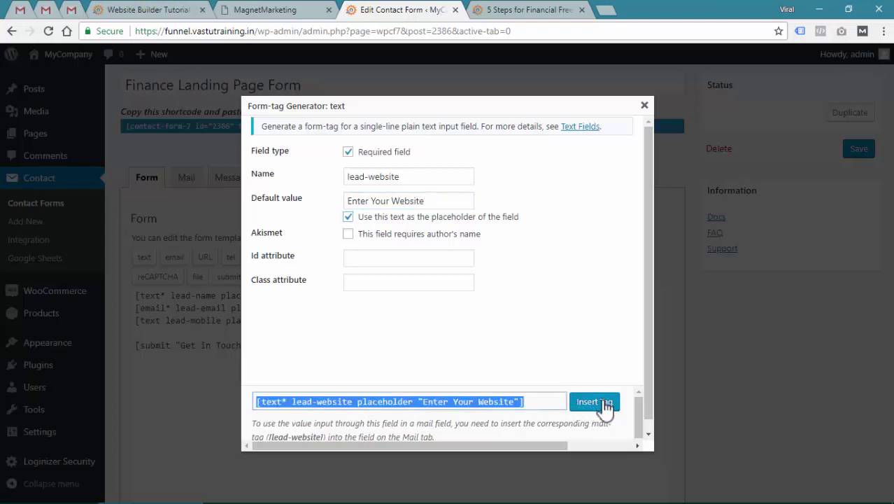
Insert the required lead-website text tag into the form template
click(596, 402)
drag(140, 333, 403, 345)
click(413, 337)
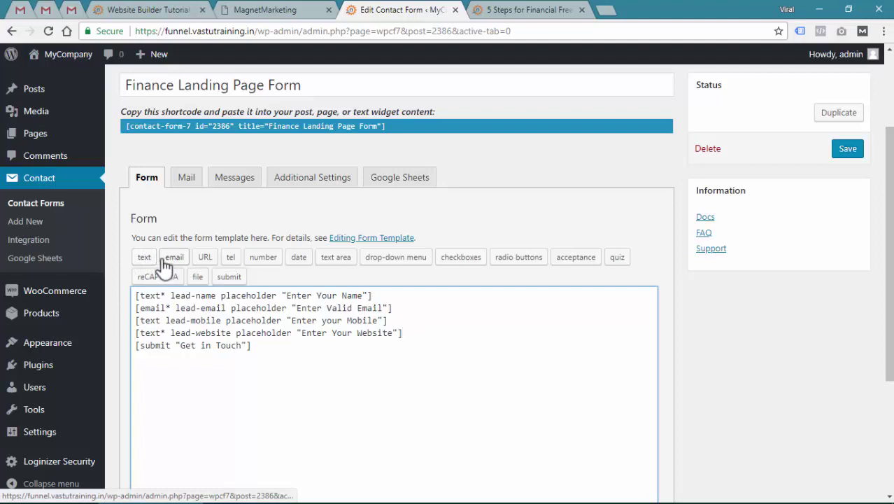
Point out the website line's type, name and placeholder, then add a blank line below it
double_click(150, 332)
click(175, 334)
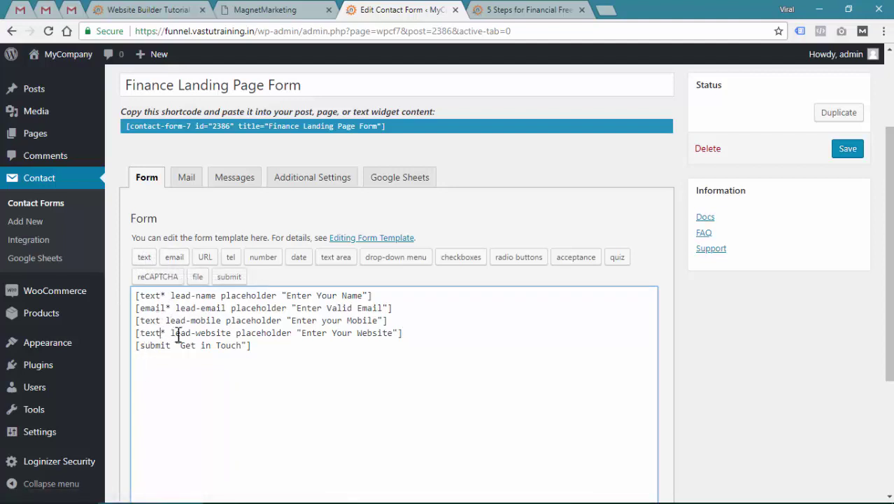
drag(175, 333, 229, 333)
click(238, 333)
drag(306, 333, 367, 334)
click(413, 332)
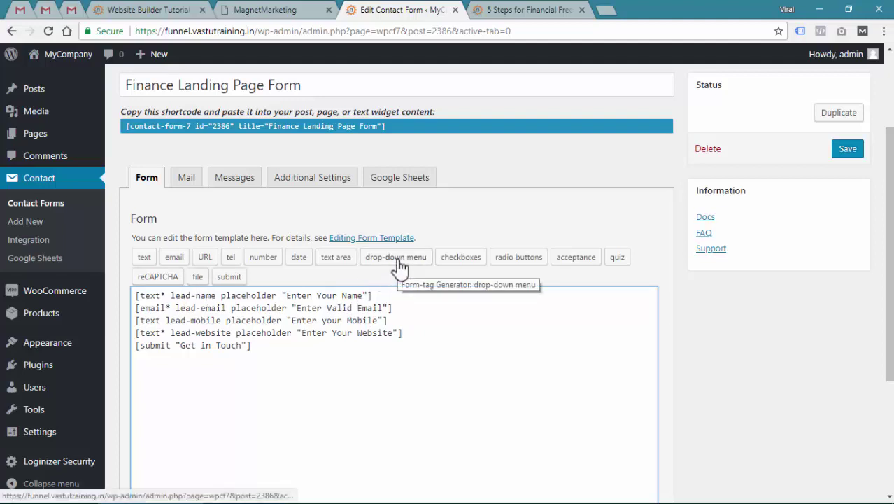
click(419, 333)
key(Return)
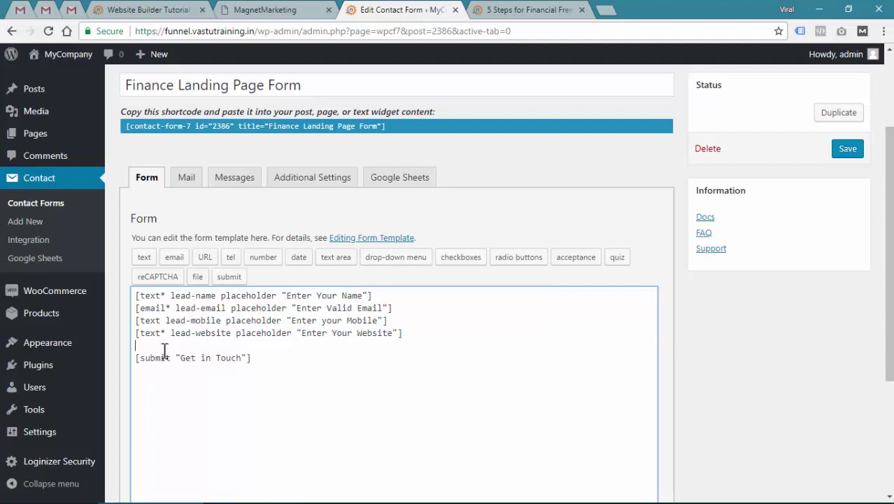
Start a required drop-down tag named lead-source, then view the finance landing page
click(389, 258)
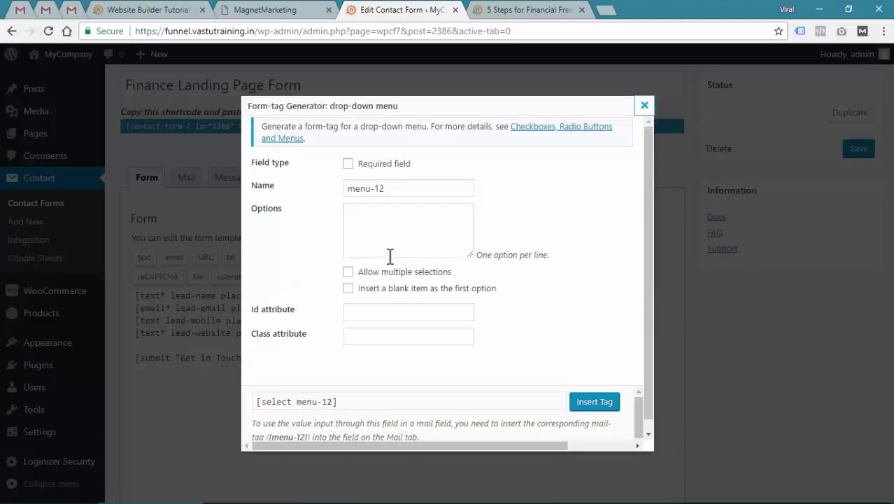
click(349, 164)
triple_click(373, 188)
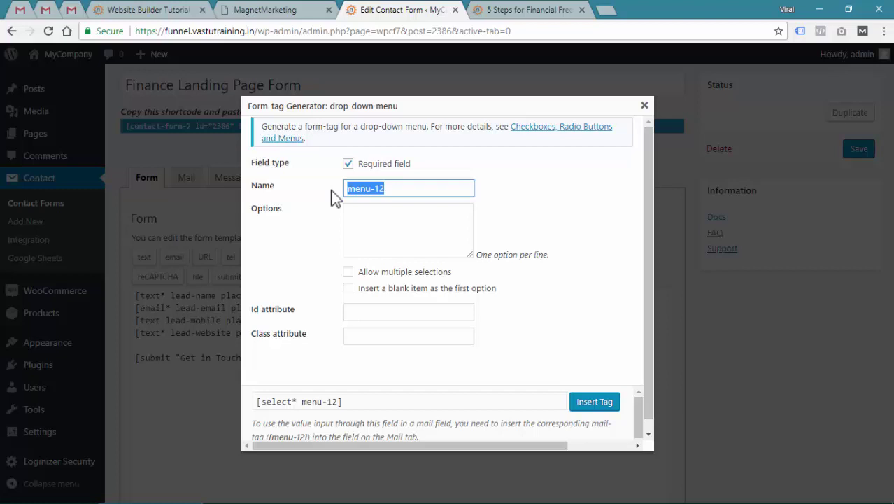
text(lead-source)
key(Tab)
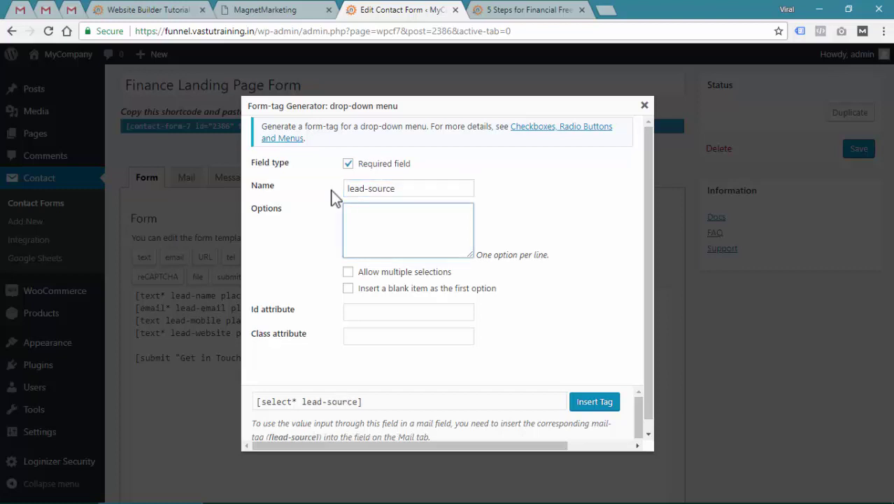
click(470, 10)
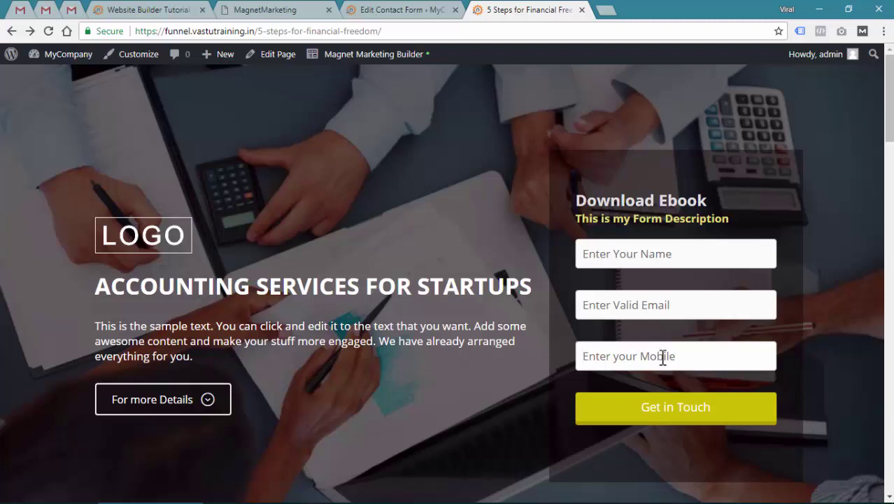
Enter the drop-down options Facebook, Google Search, Friend and Trade Fair, one per line
click(424, 10)
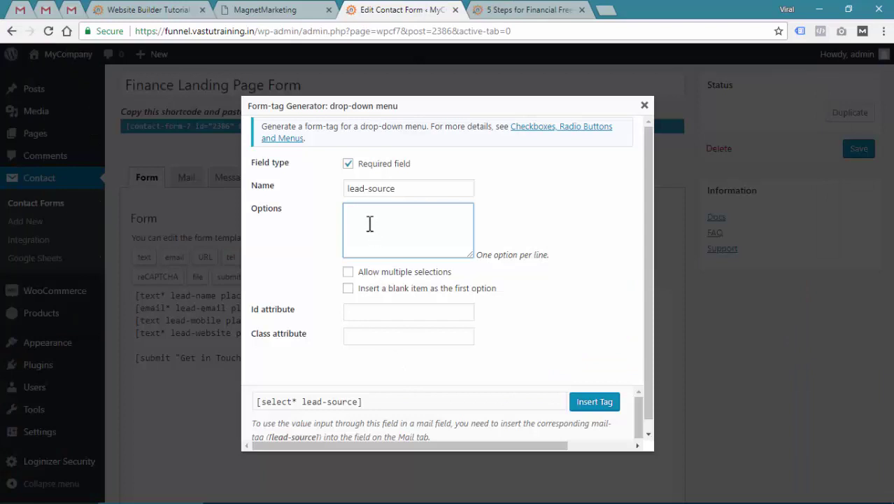
text(Facebook Google Search Friend)
key(Return)
text(Trade FHow You Cam)
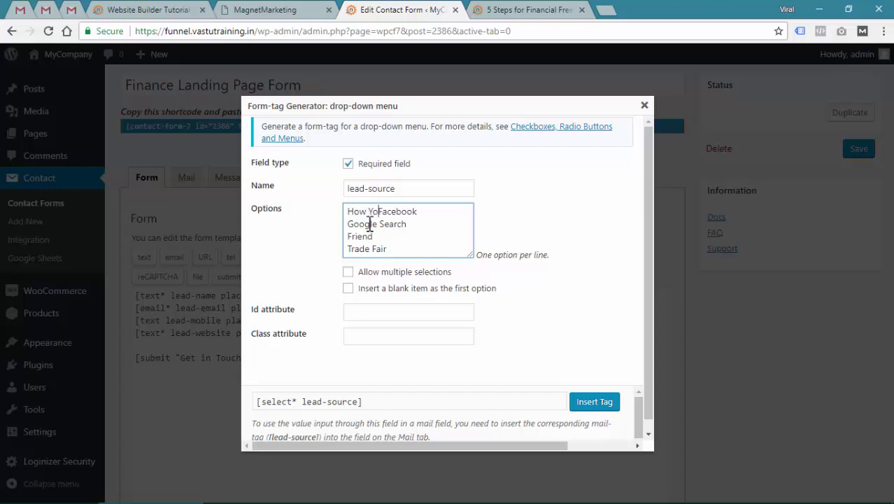
text(e to k)
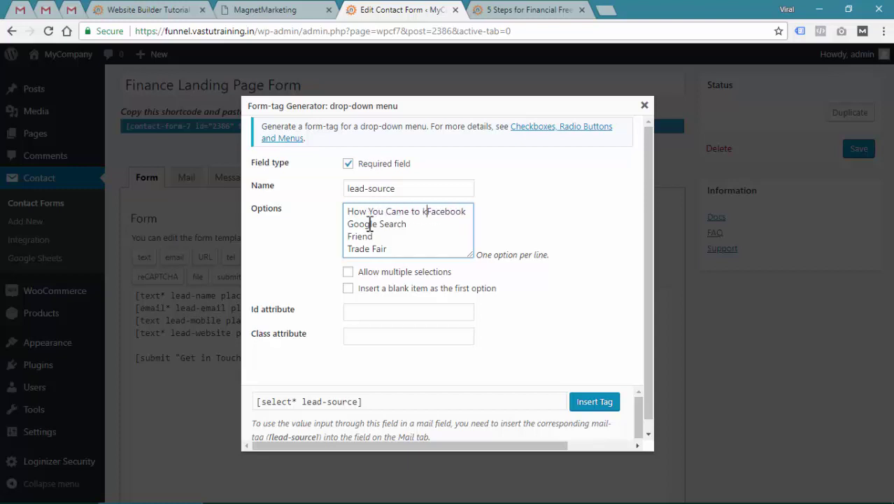
text(now)
text(?)
key(Return)
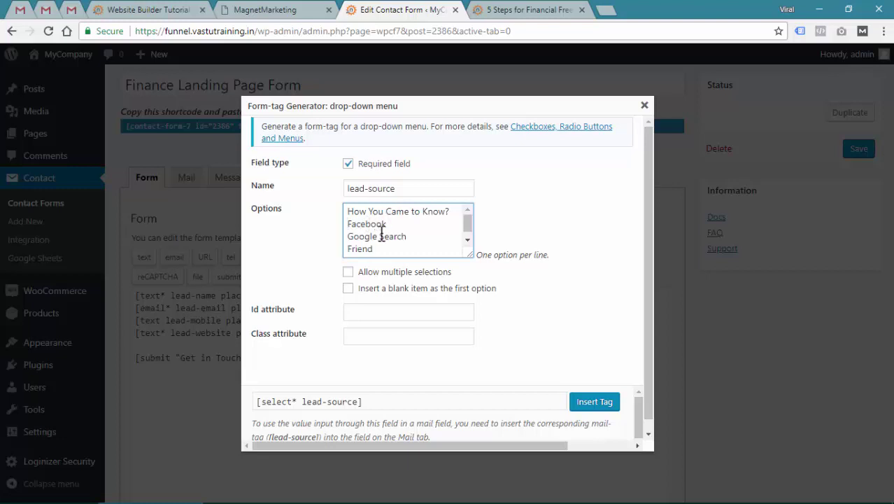
Leave multiple selections off, insert the lead-source drop-down tag and save the form
click(361, 275)
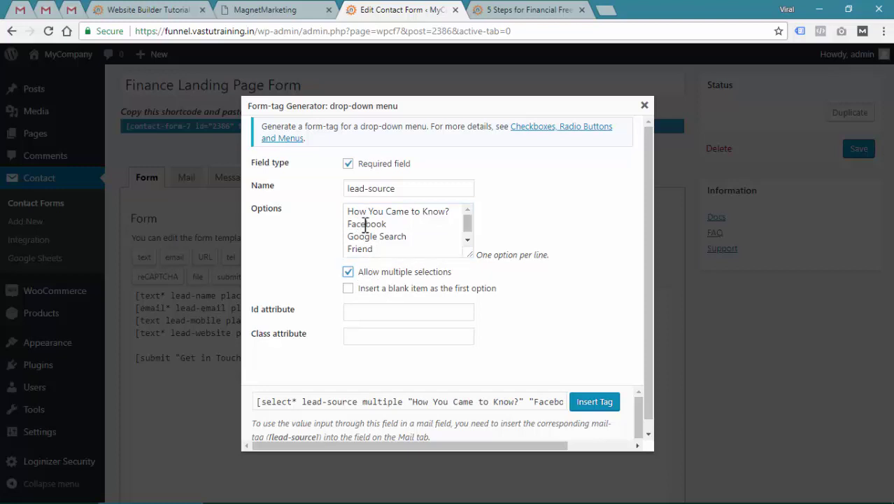
drag(365, 226, 378, 231)
click(375, 235)
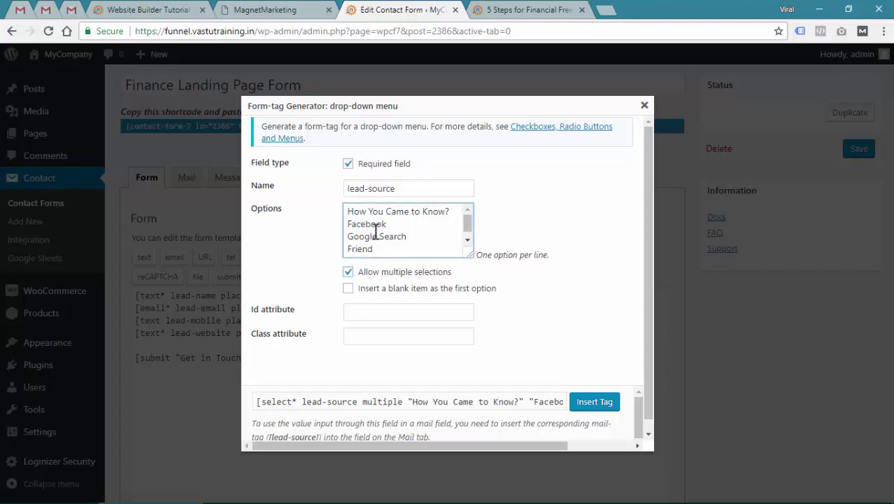
scroll(365, 231, down, 1)
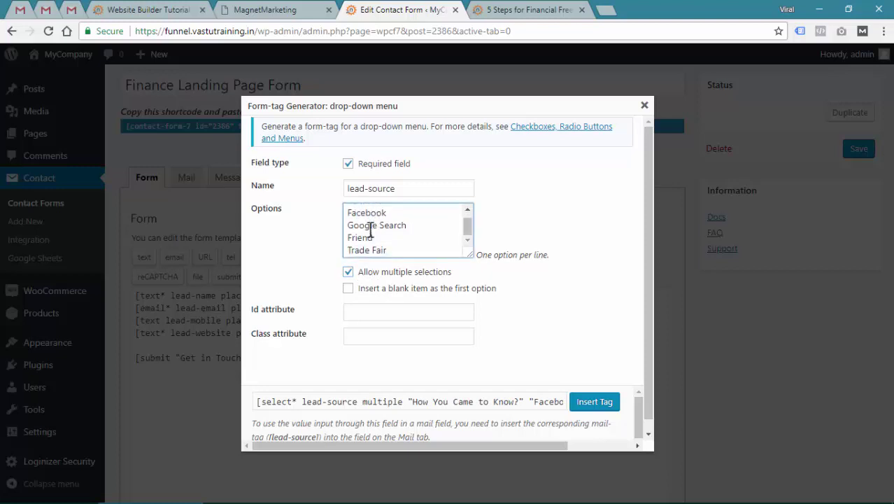
click(367, 276)
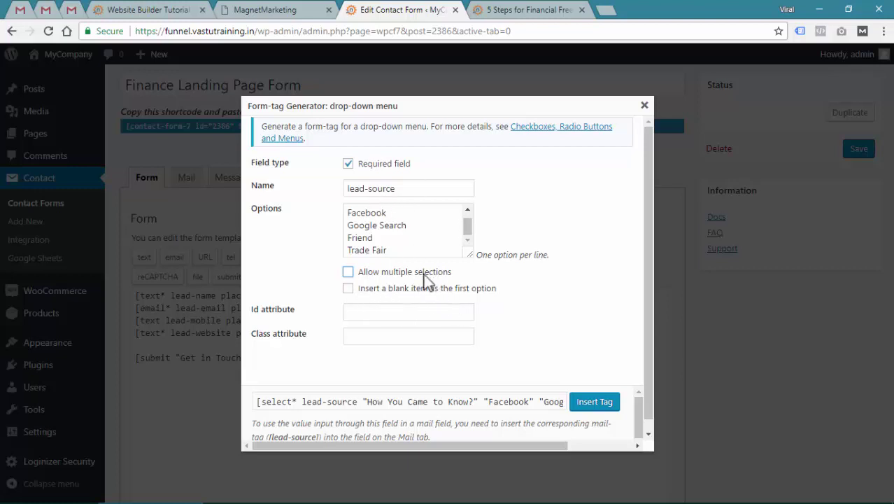
scroll(424, 316, down, 1)
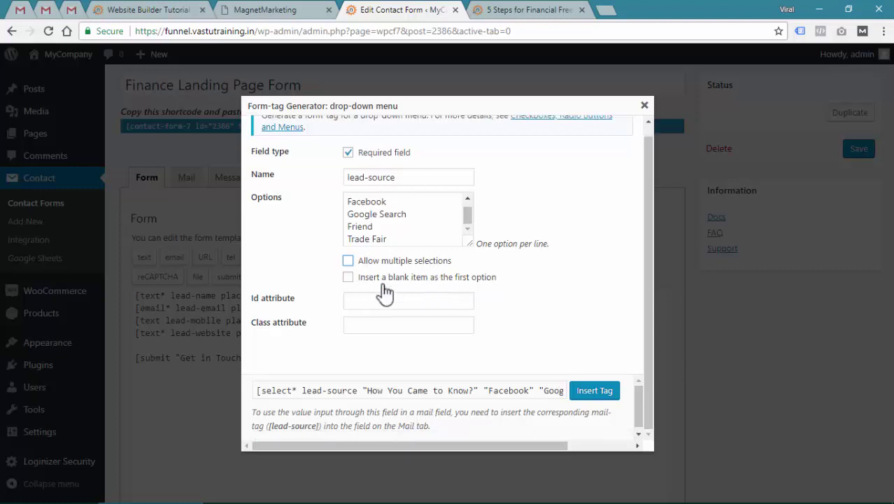
click(603, 396)
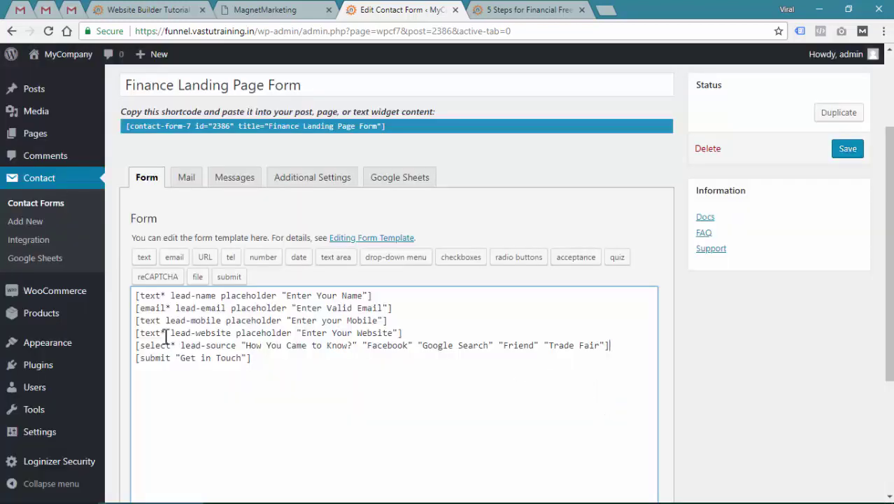
click(846, 151)
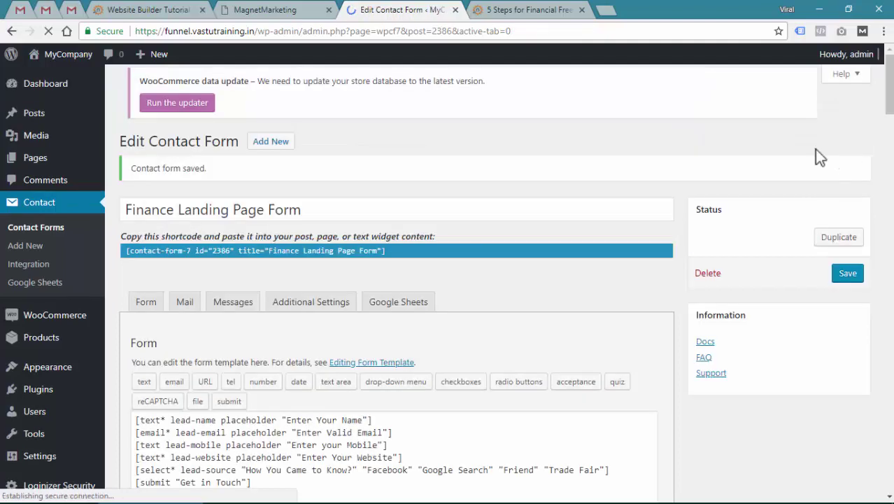
Reload the landing page to check for the new website and lead-source fields
click(508, 9)
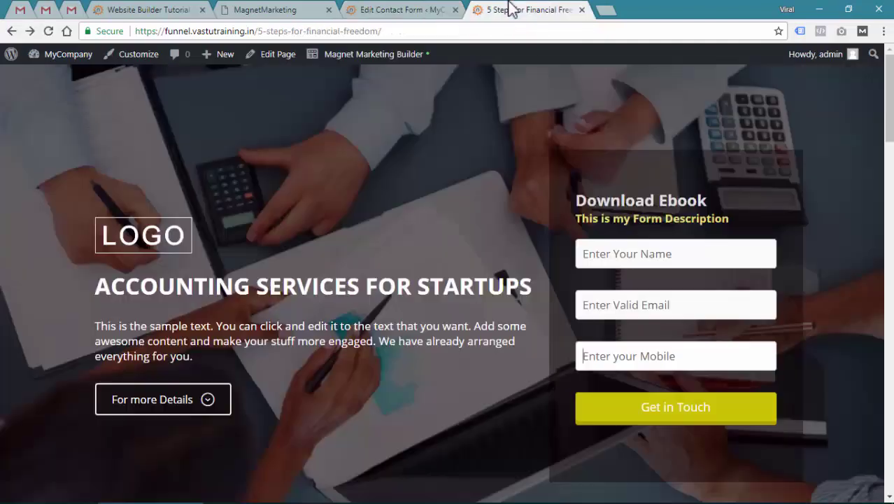
click(48, 31)
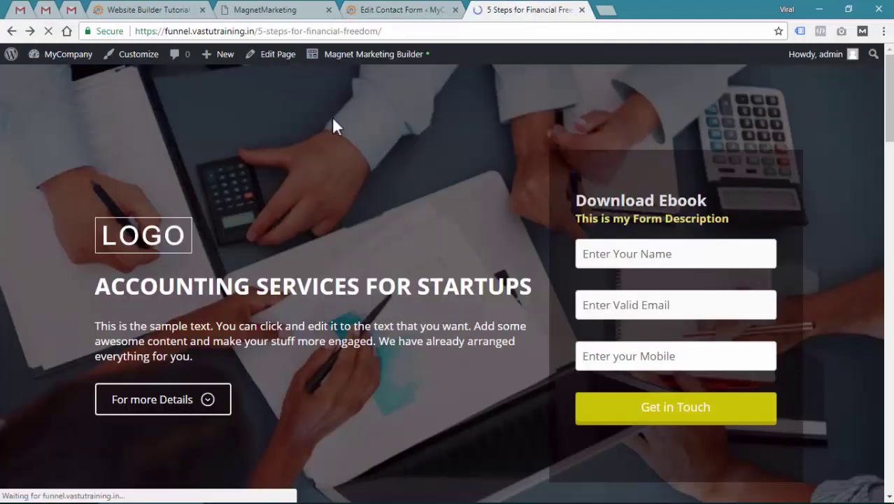
scroll(430, 255, down, 1)
scroll(431, 256, down, 1)
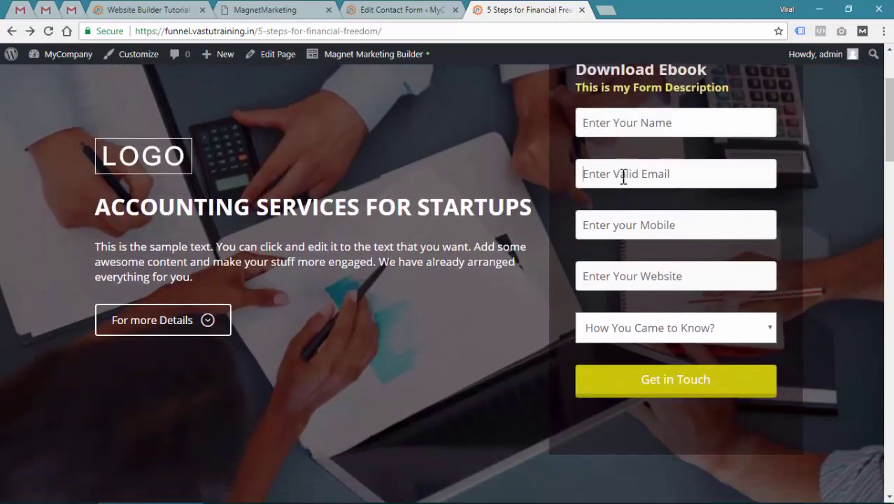
click(366, 5)
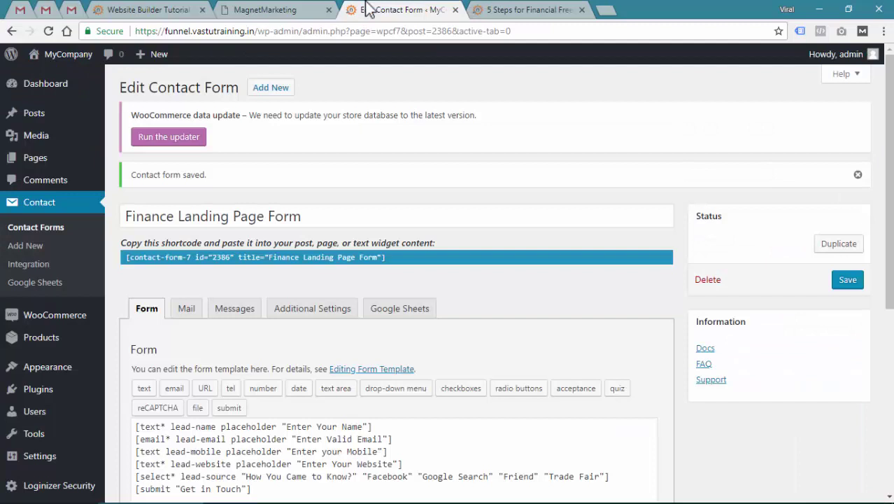
scroll(343, 285, down, 5)
drag(170, 267, 235, 267)
click(514, 10)
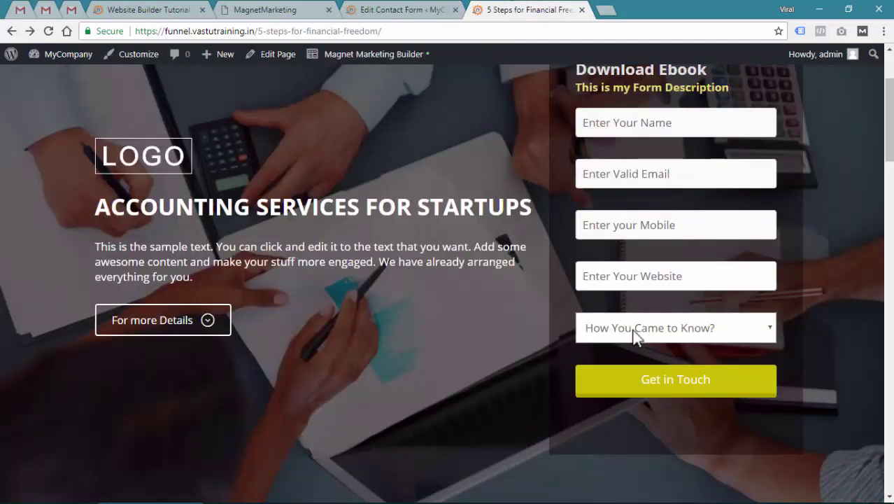
Pick Friend from the How You Came to Know? drop-down, then return to the editor
click(699, 337)
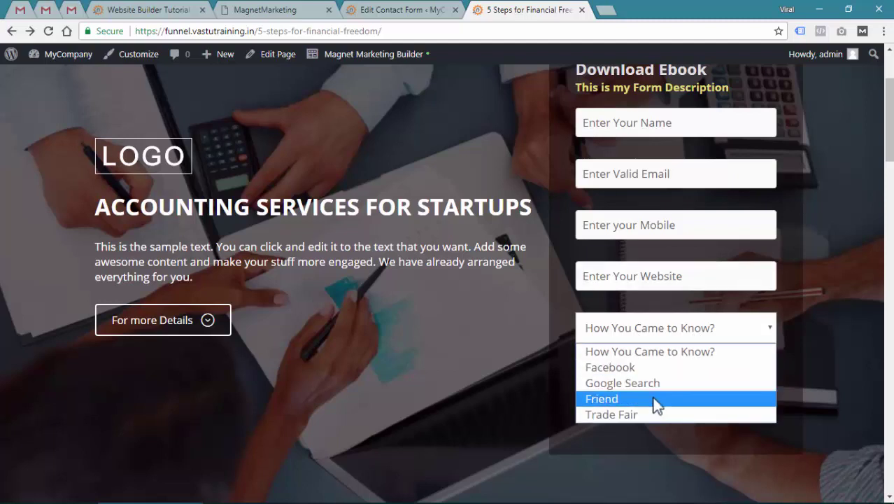
click(633, 366)
click(632, 339)
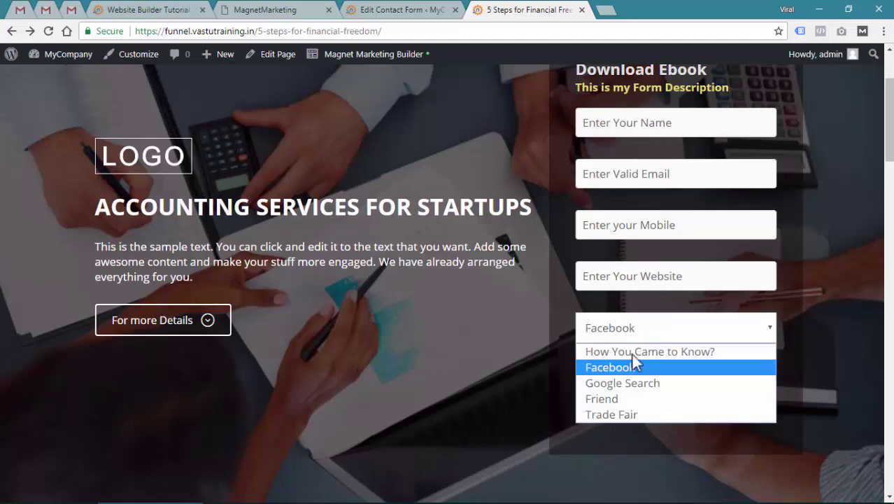
click(633, 397)
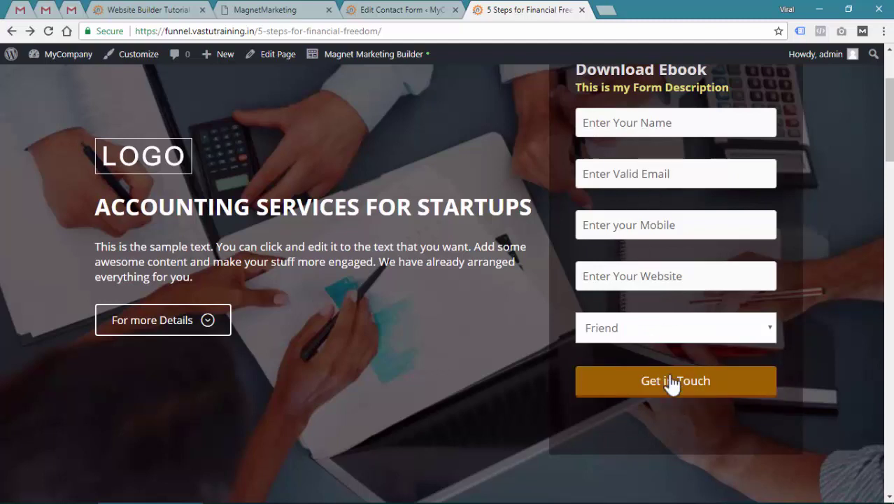
click(425, 9)
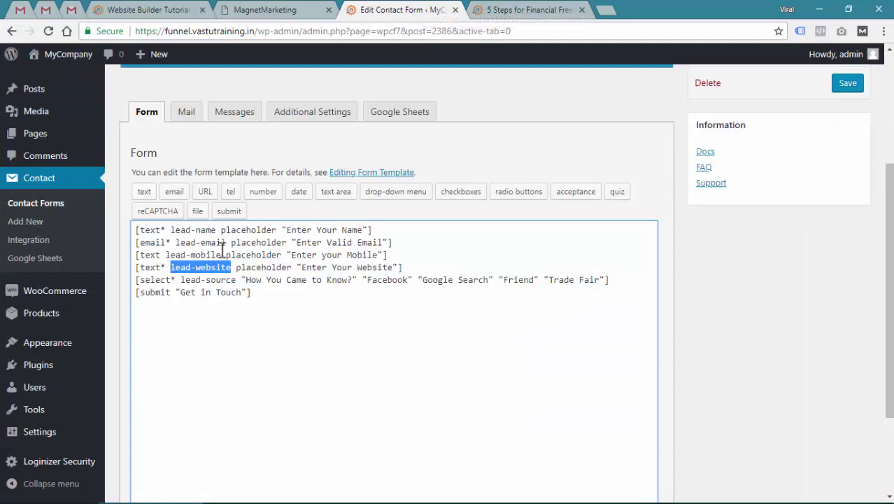
In the Mail message body, replace the old source and resume tags with [lead-website]
click(188, 112)
scroll(287, 336, down, 3)
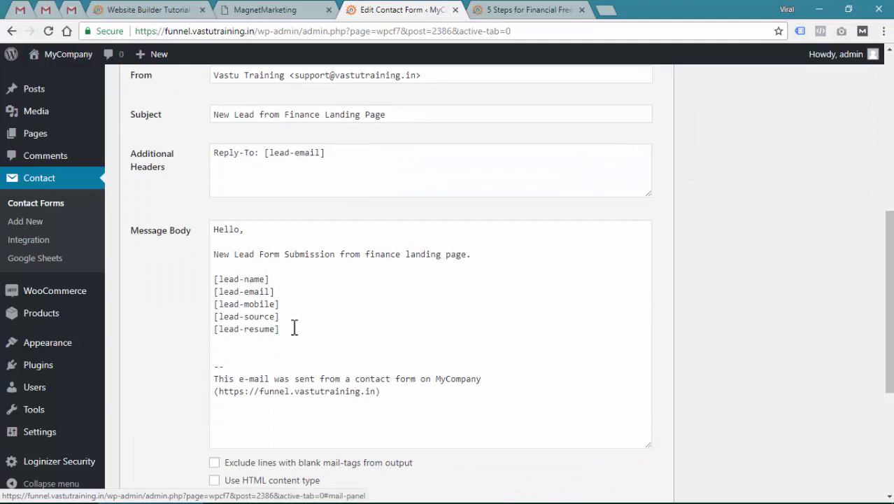
click(294, 328)
drag(279, 329, 208, 320)
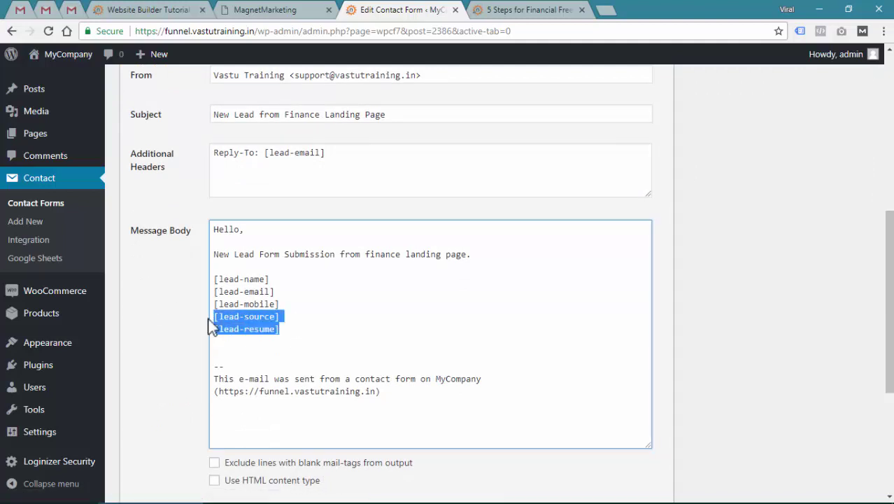
key(BackSpace)
text([)
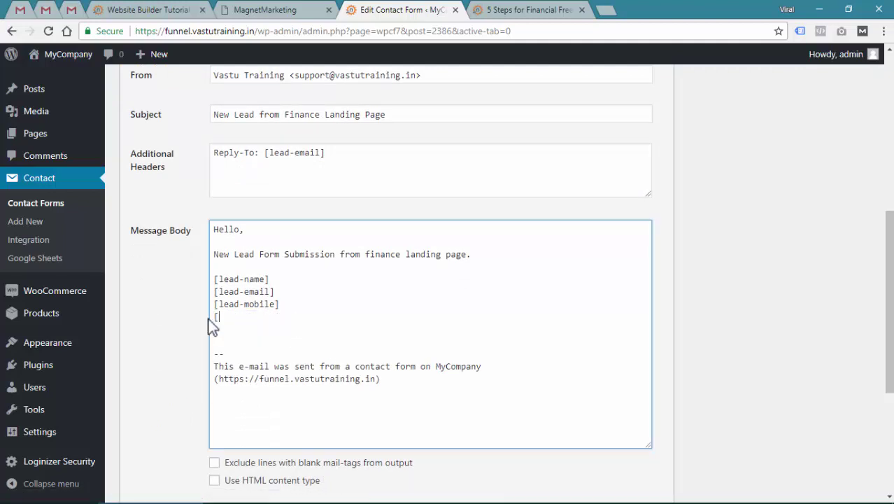
text(lead-website])
key(Return)
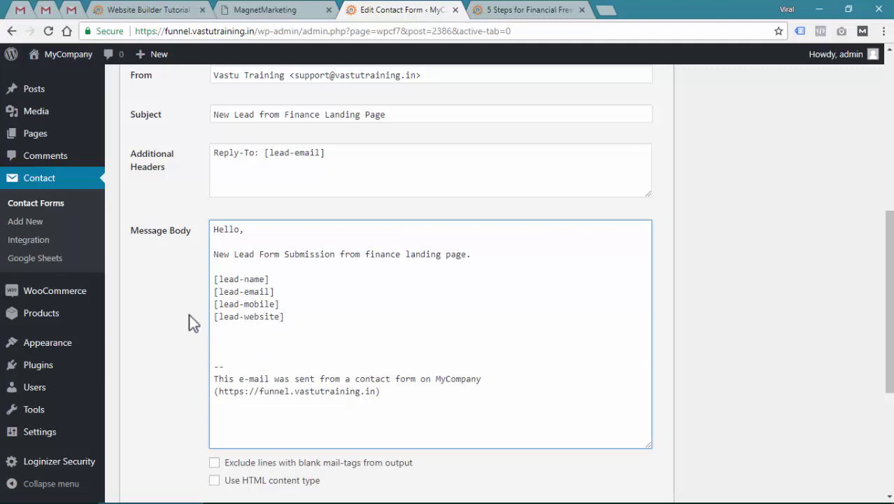
Copy lead-source from the form template and add a [lead-source] line below [lead-website]
scroll(272, 225, up, 2)
scroll(151, 206, up, 3)
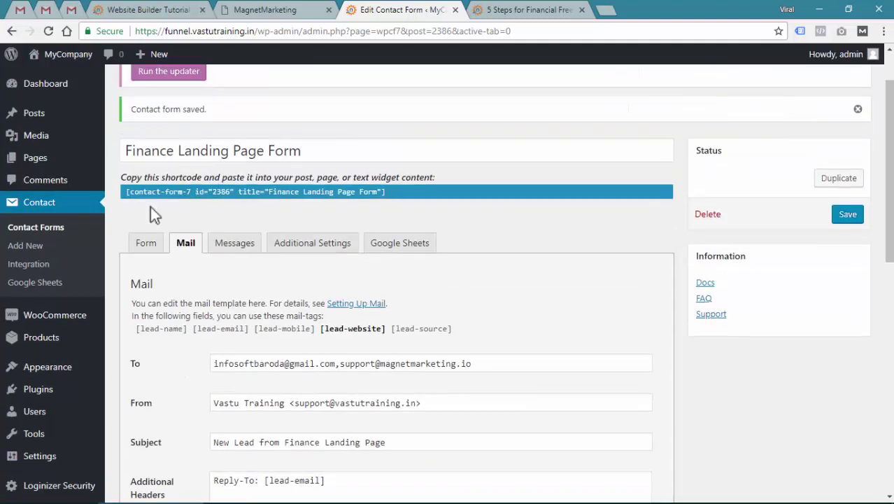
click(144, 243)
scroll(385, 267, down, 2)
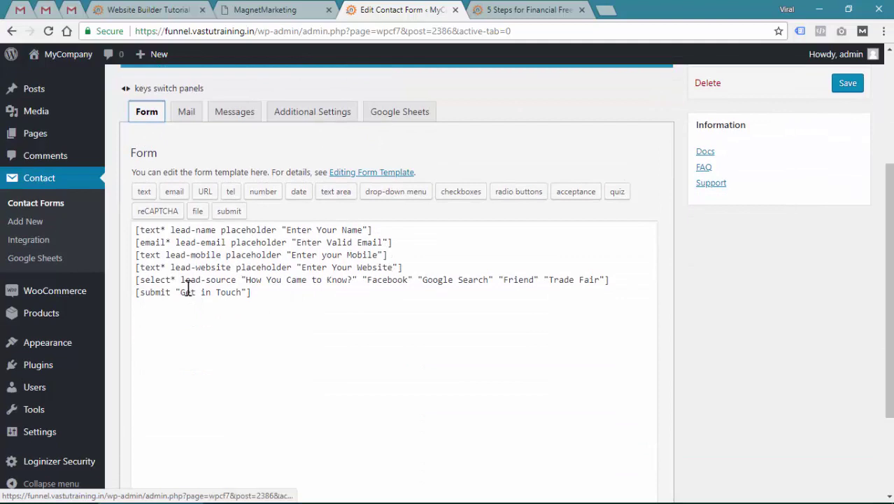
drag(182, 280, 238, 281)
key(ctrl+c)
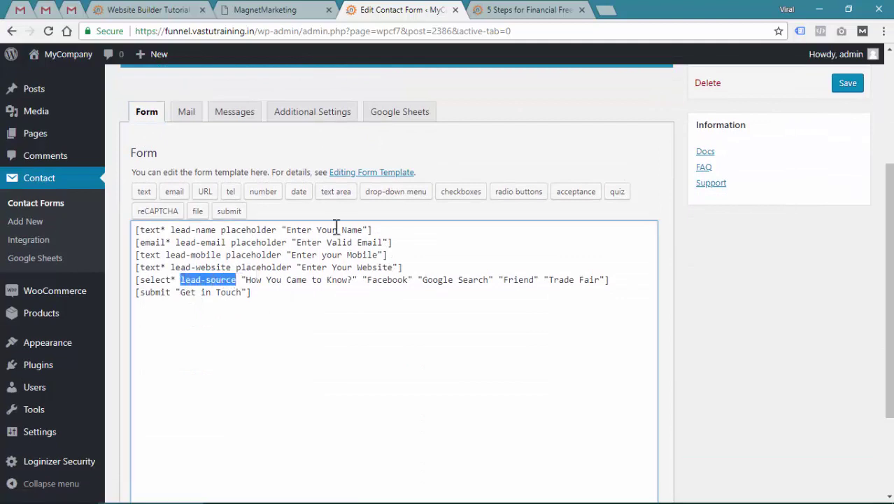
click(185, 113)
scroll(328, 294, down, 3)
click(310, 319)
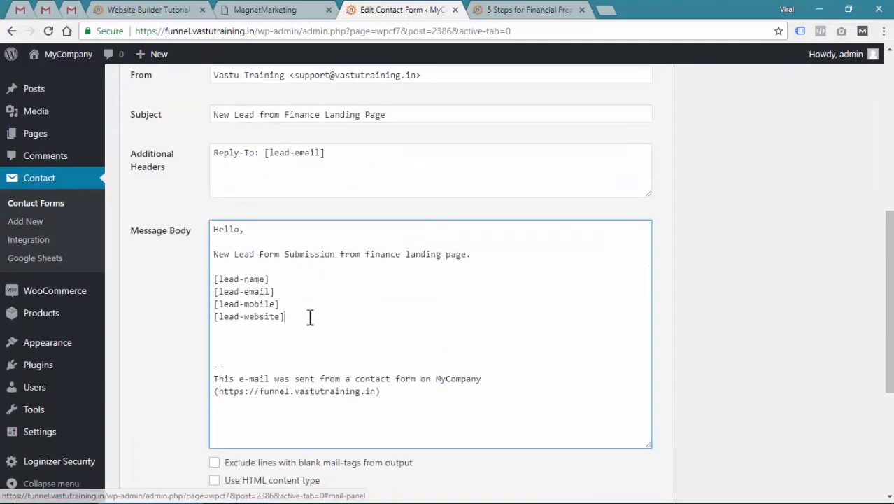
key(Return)
text([)
key(ctrl+v)
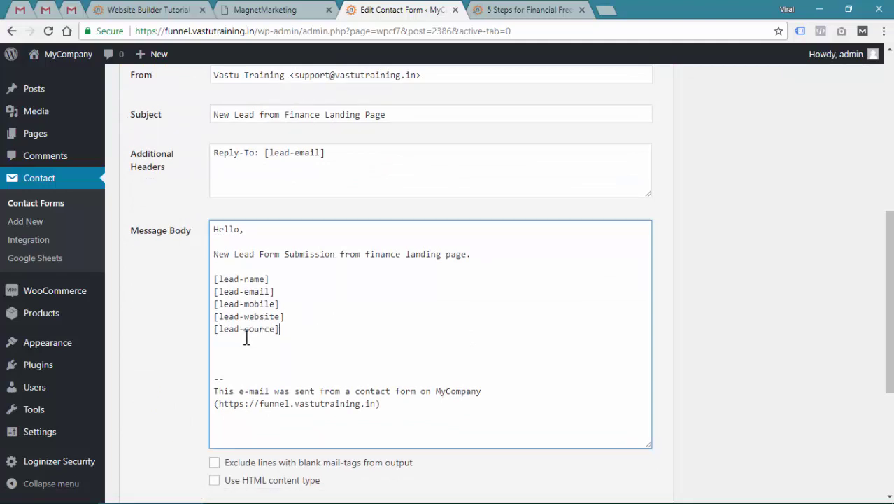
Compare the updated mail body with the fields on the landing page form
scroll(312, 326, up, 3)
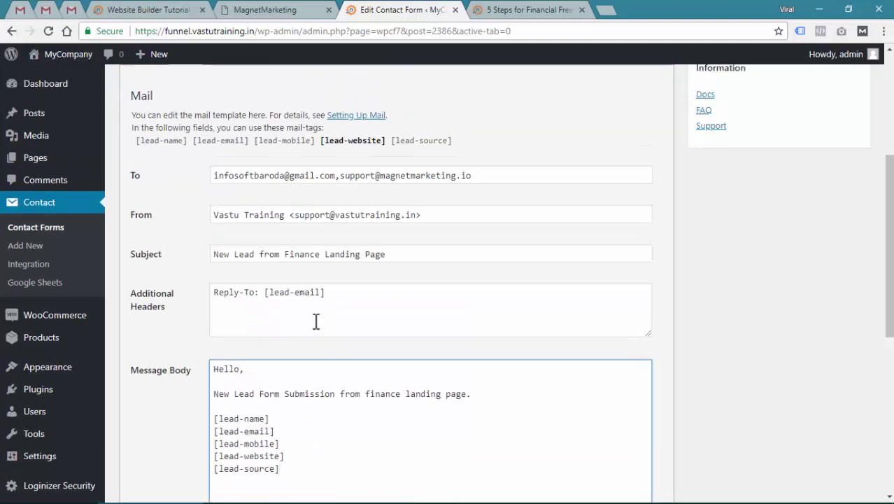
click(504, 9)
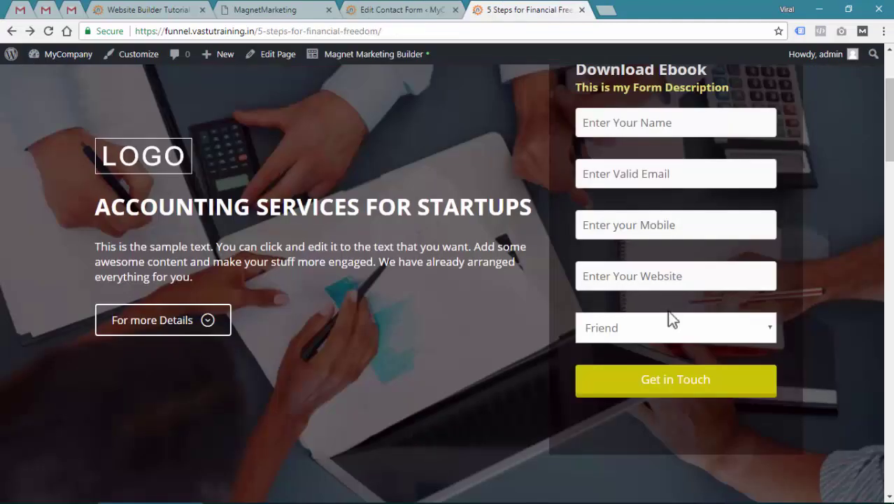
click(423, 9)
scroll(334, 282, down, 3)
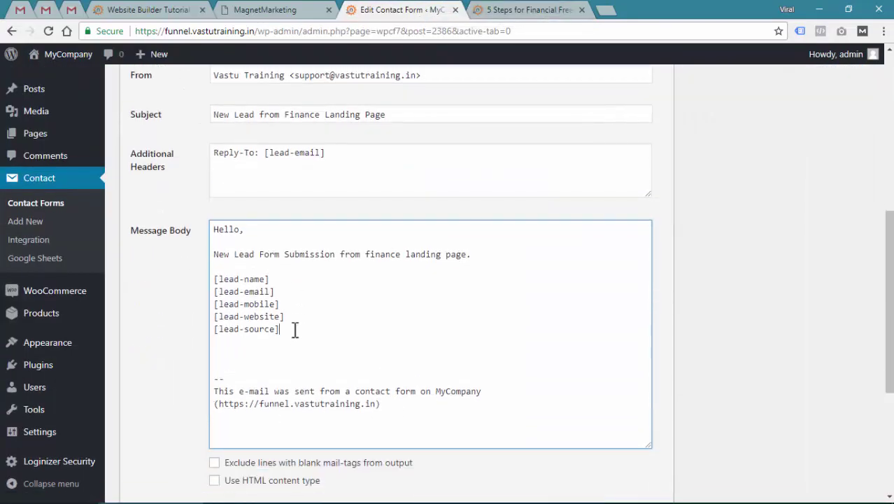
drag(281, 329, 203, 287)
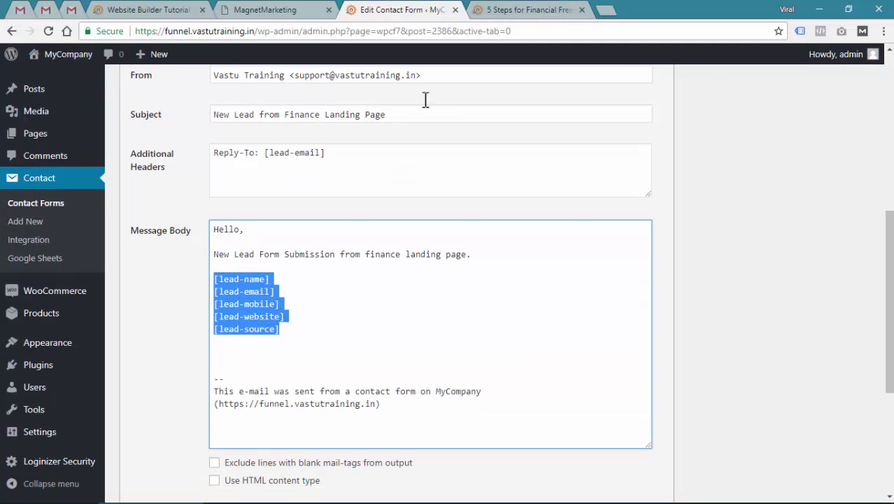
click(495, 9)
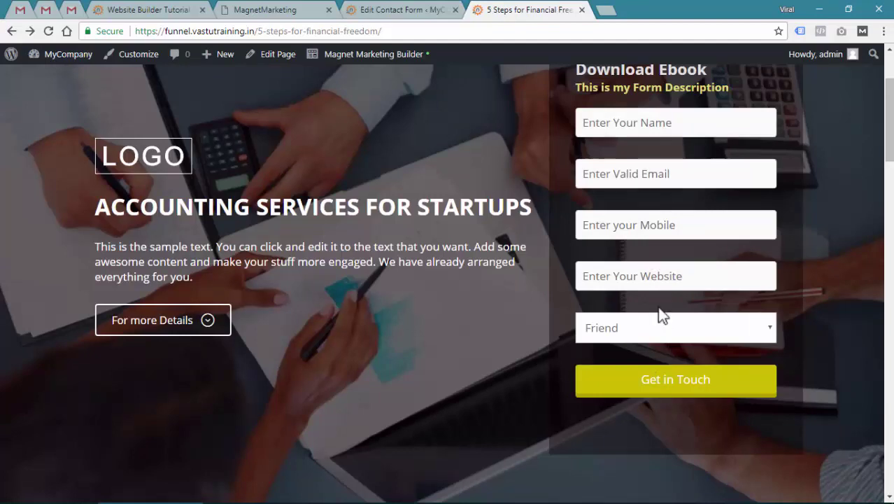
click(414, 10)
click(308, 348)
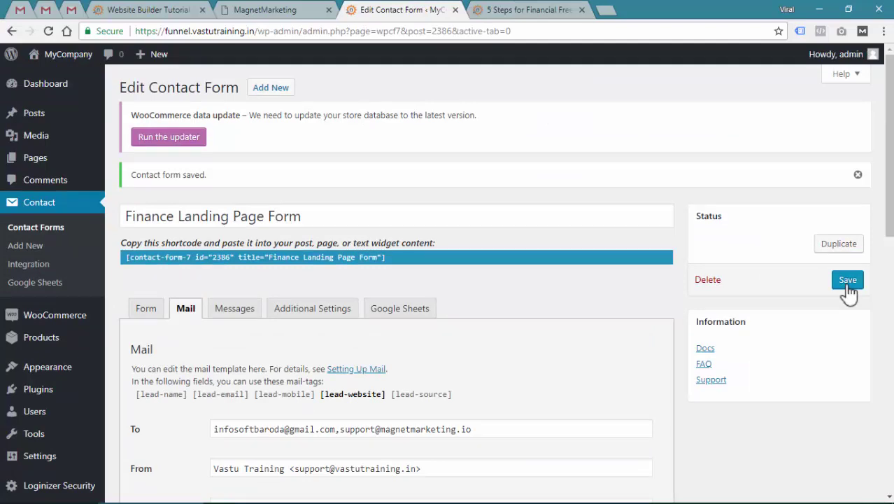
Save the contact form, then open the financeform spreadsheet from Google Drive
click(847, 281)
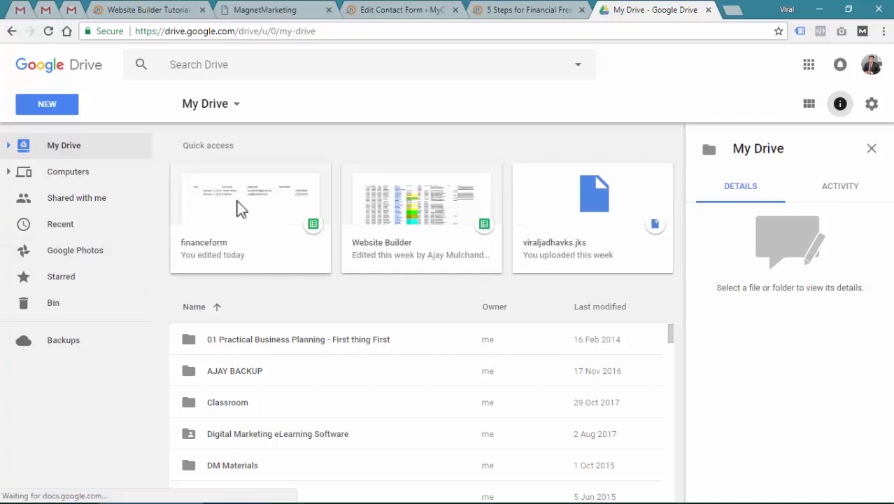
click(237, 203)
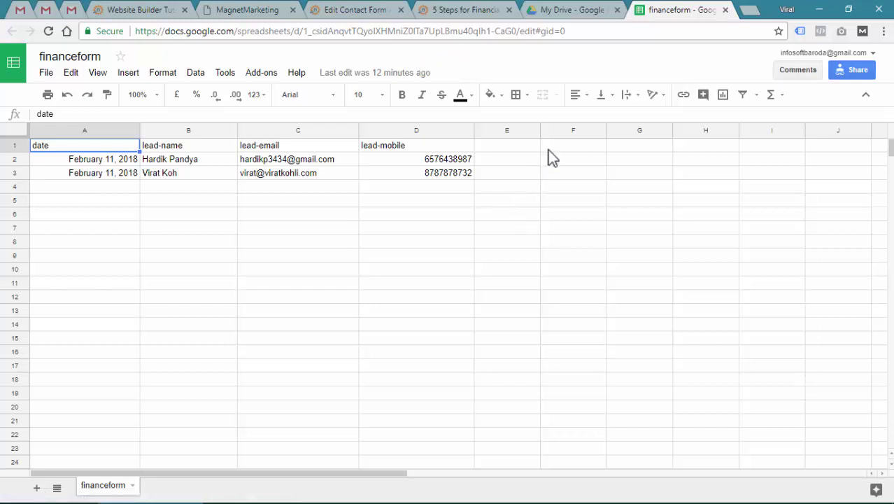
Put lead-source in cell F1 and copy the lead-website name from the form template
click(556, 148)
key(ctrl+v)
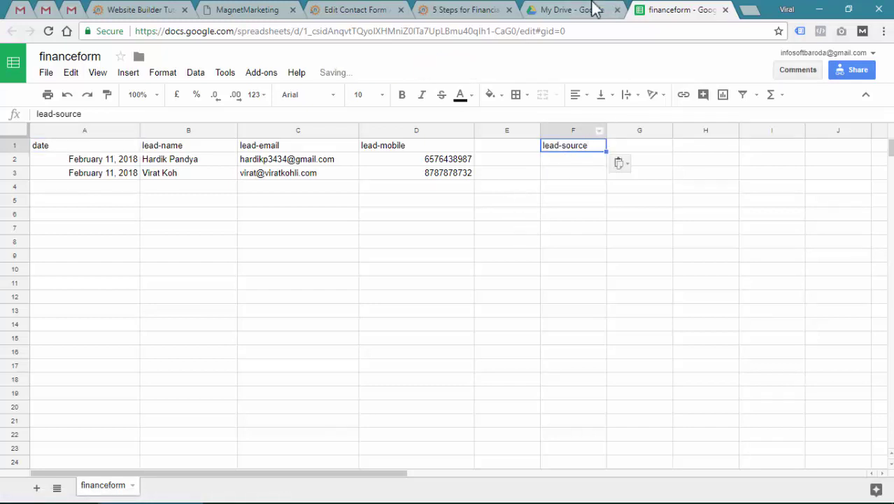
click(350, 10)
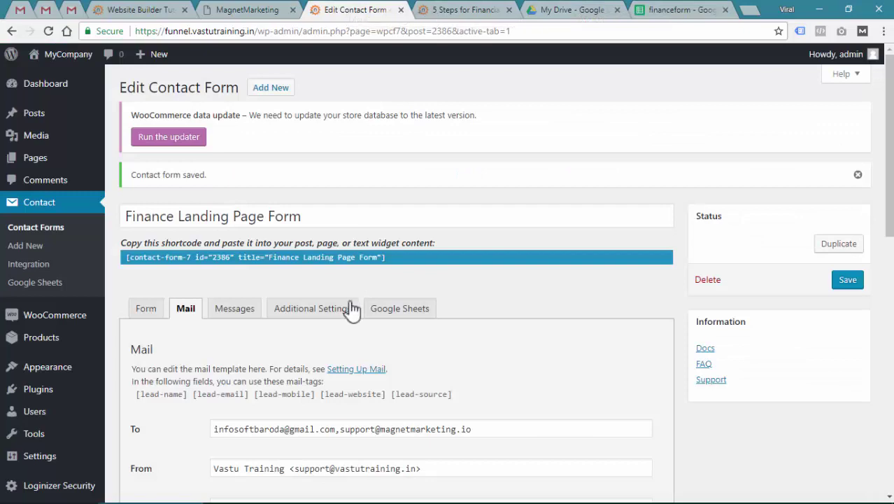
scroll(346, 312, down, 5)
scroll(304, 313, up, 10)
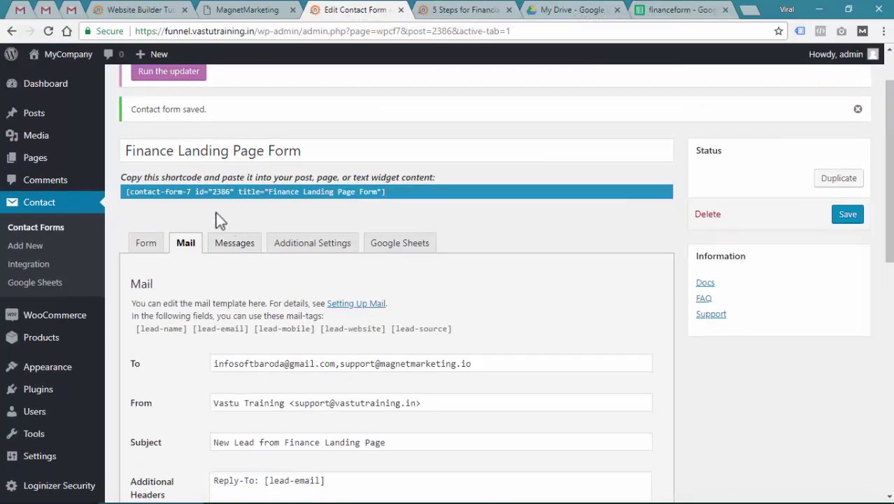
click(140, 254)
scroll(307, 346, down, 5)
scroll(307, 346, up, 2)
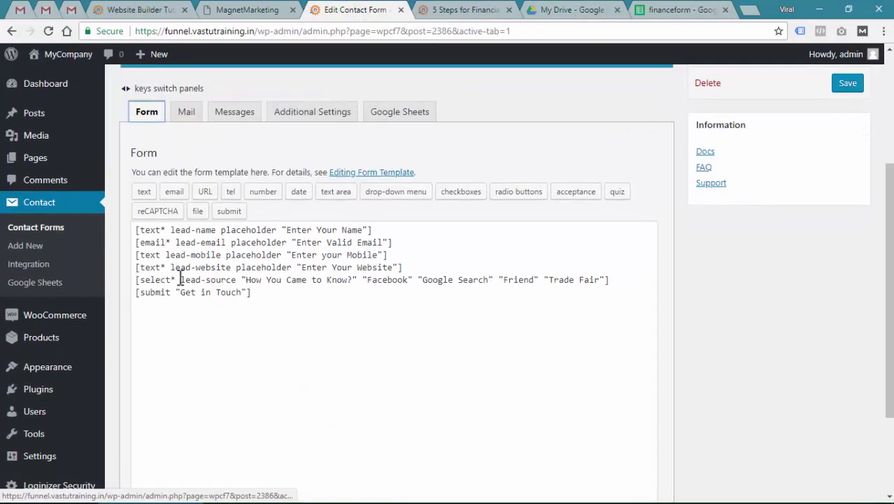
drag(170, 267, 230, 267)
key(ctrl+c)
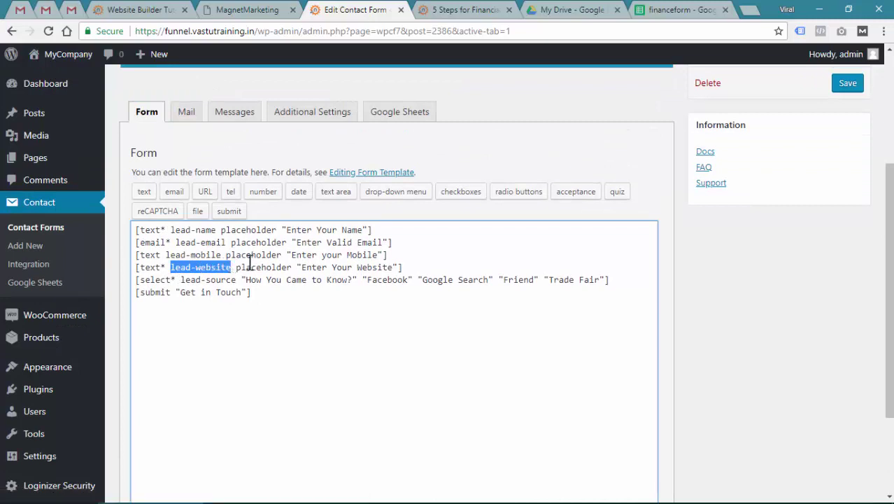
Paste lead-website as the header in cell E1 of the financeform sheet
click(672, 10)
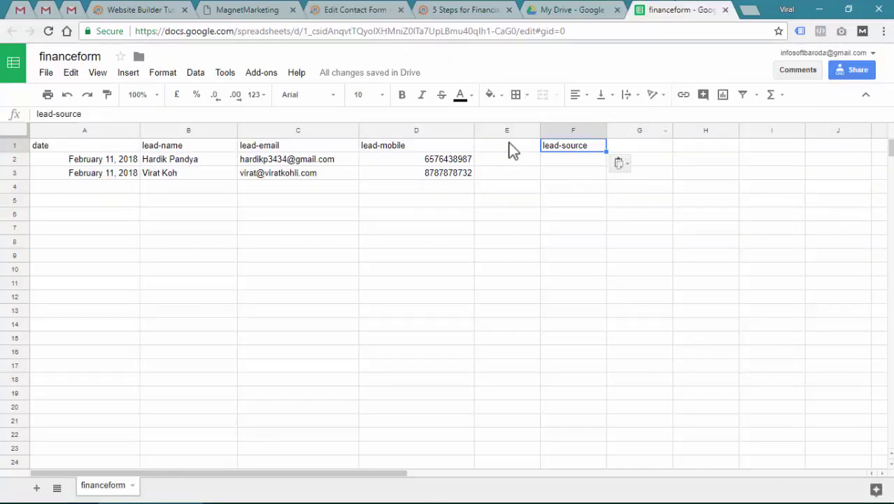
click(531, 148)
key(ctrl+v)
click(547, 253)
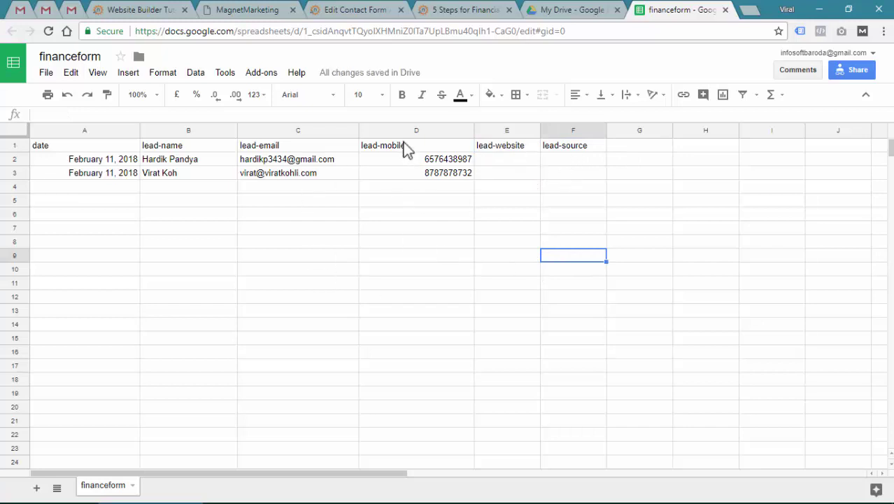
drag(405, 146, 528, 194)
click(615, 228)
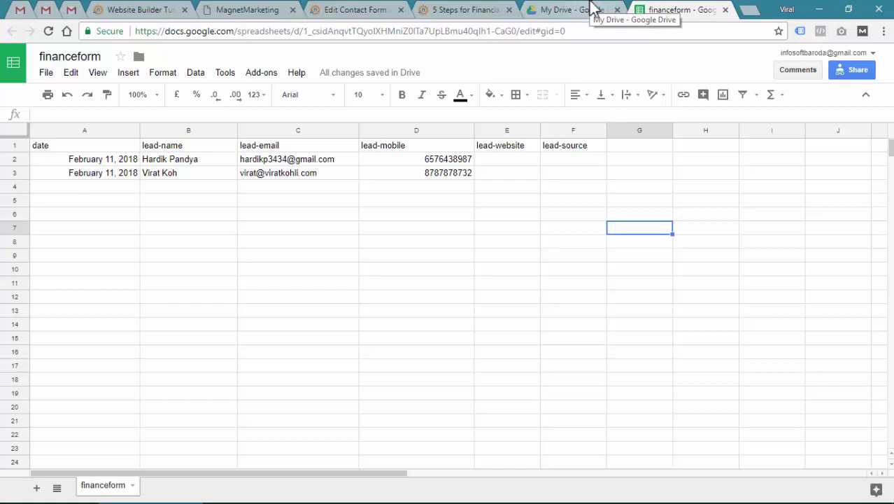
Display the contact form's template in the CF7 editor, then view the form-type comparison on FORM.pptx slide 1
click(466, 10)
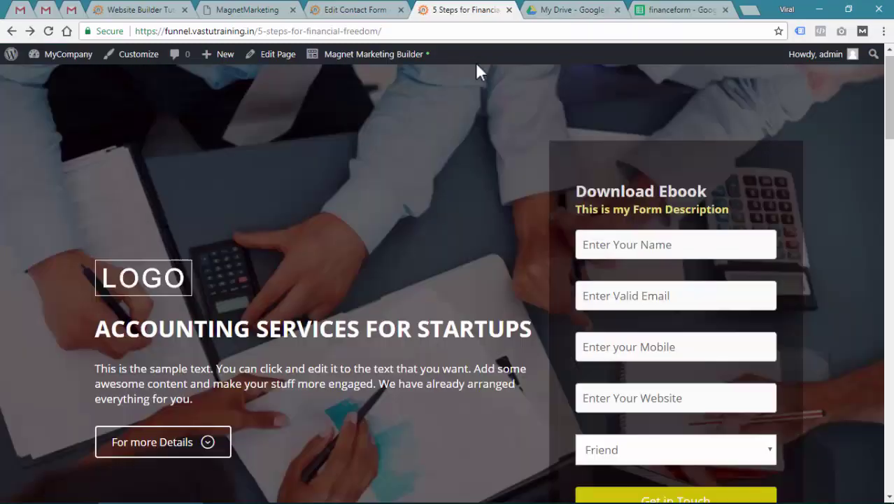
click(356, 10)
click(145, 309)
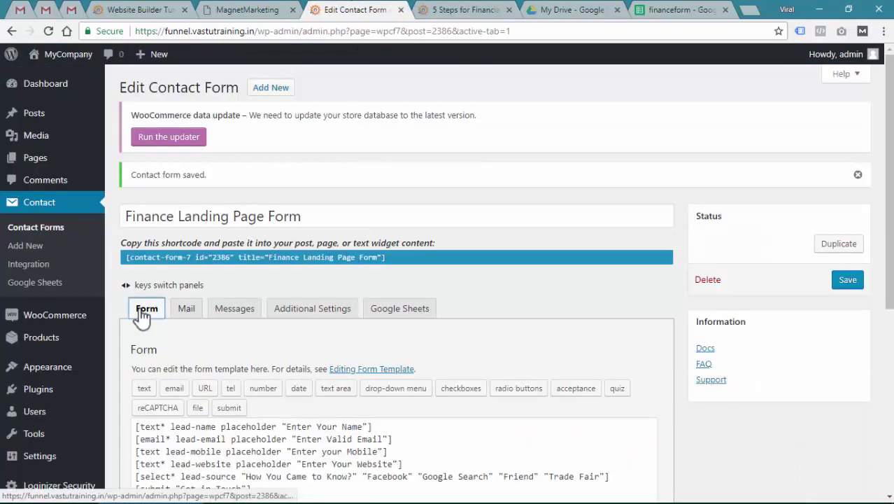
scroll(316, 314, down, 2)
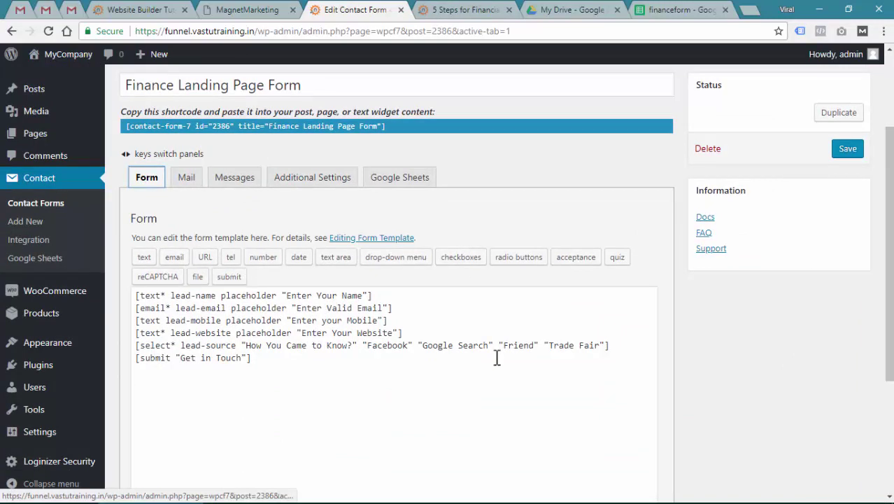
key(alt+Tab)
click(102, 153)
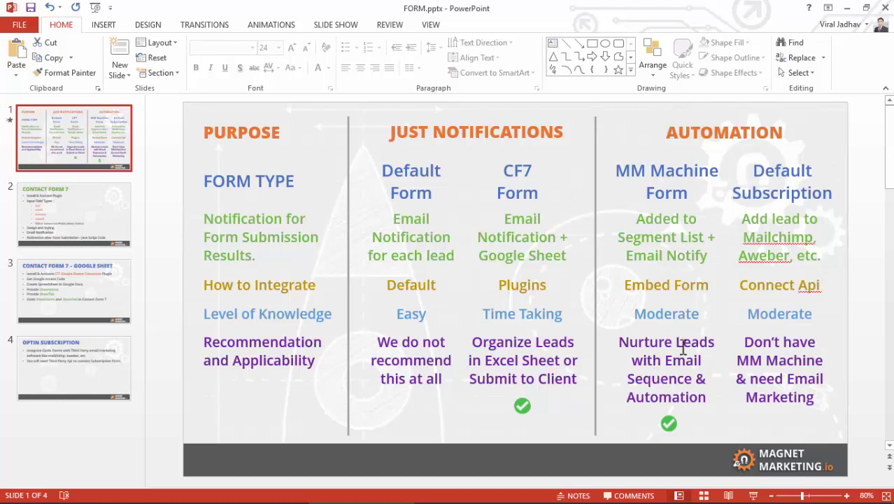
triple_click(663, 281)
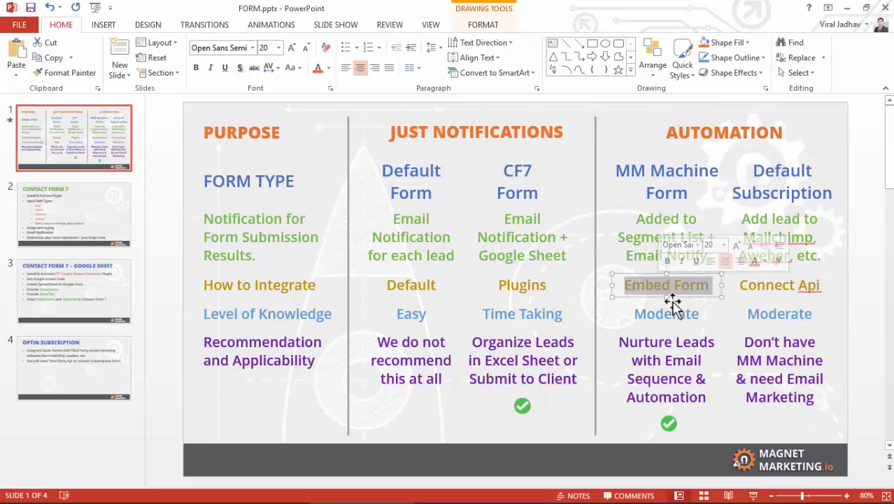